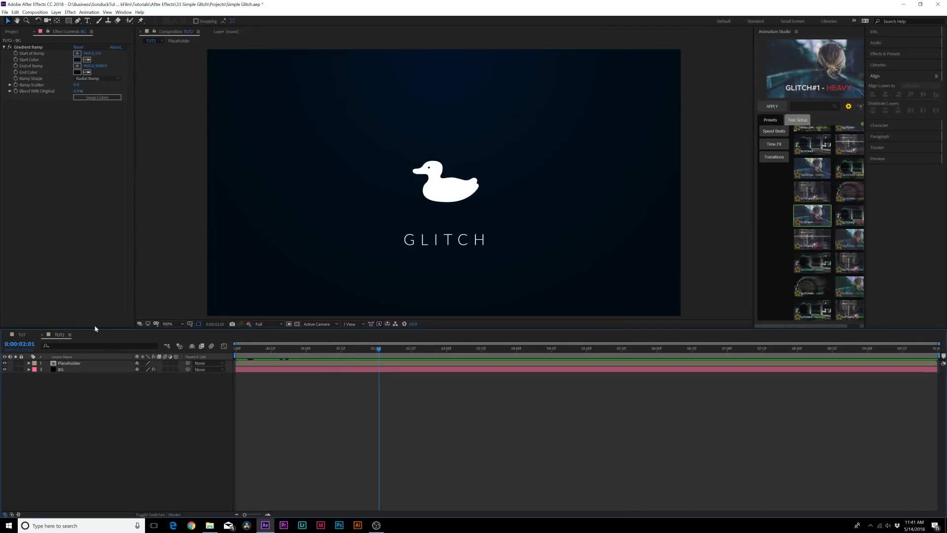
# - Preview the finished TUT comp and TUT2, and inspect the Placeholder precomp's glitch text
pyautogui.click(22, 335)
pyautogui.moveTo(293, 355); pyautogui.dragTo(422, 376)
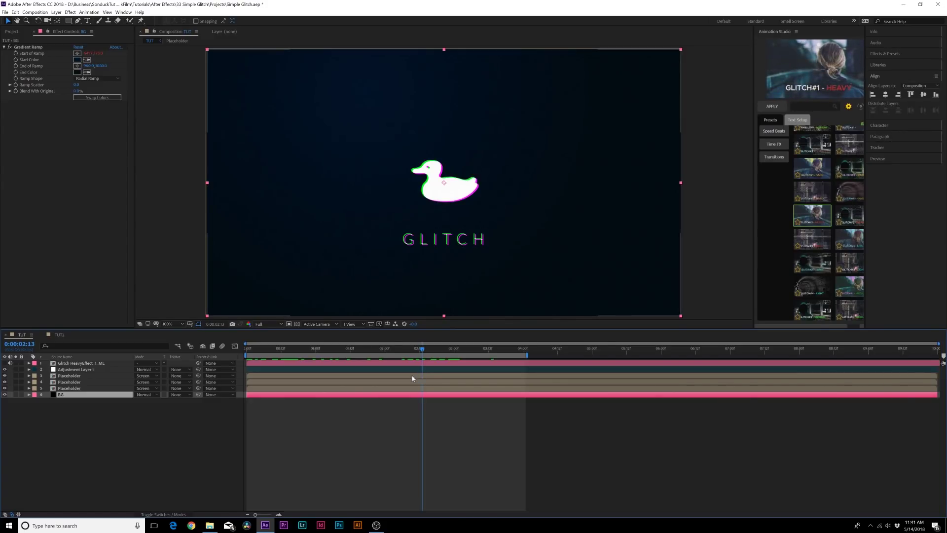
pyautogui.click(64, 334)
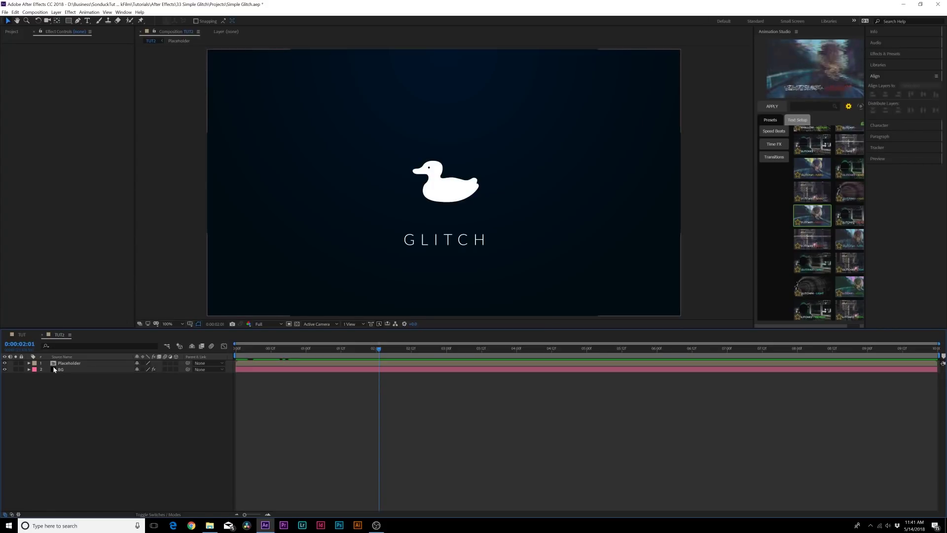
pyautogui.moveTo(236, 348); pyautogui.dragTo(417, 362)
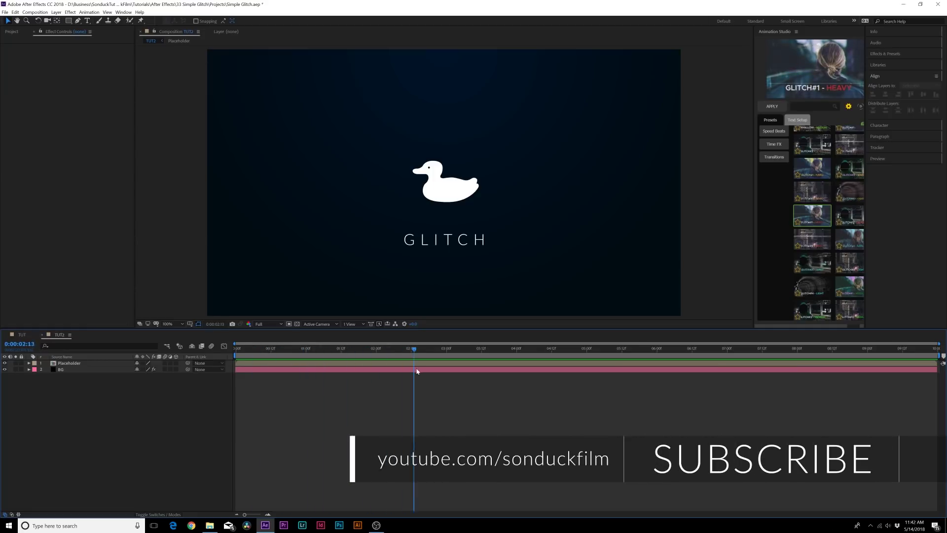
pyautogui.click(74, 364)
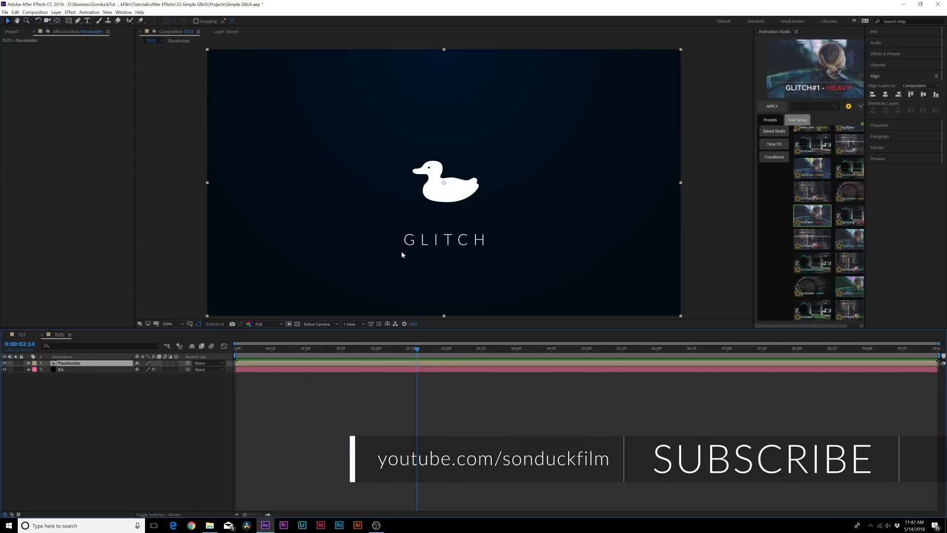
pyautogui.doubleClick(69, 364)
pyautogui.moveTo(343, 356); pyautogui.dragTo(417, 349)
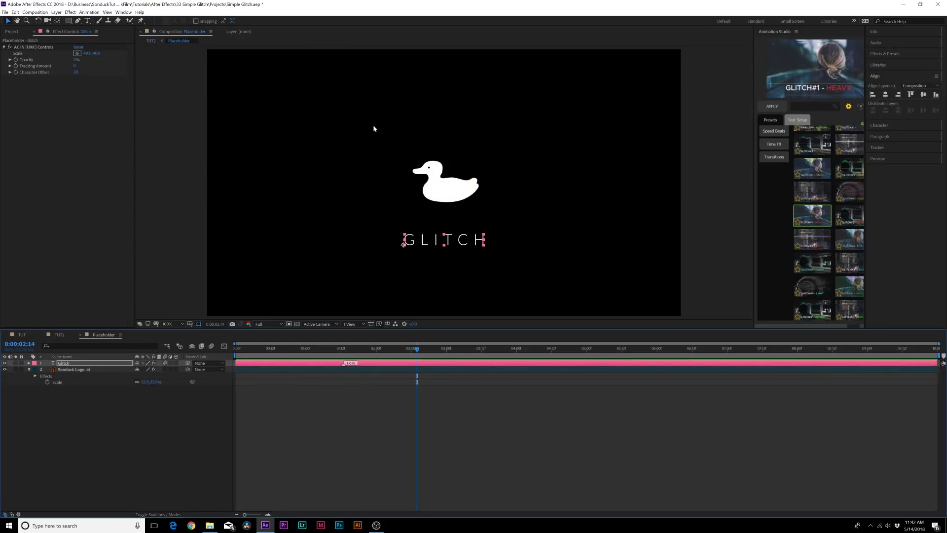
pyautogui.click(59, 335)
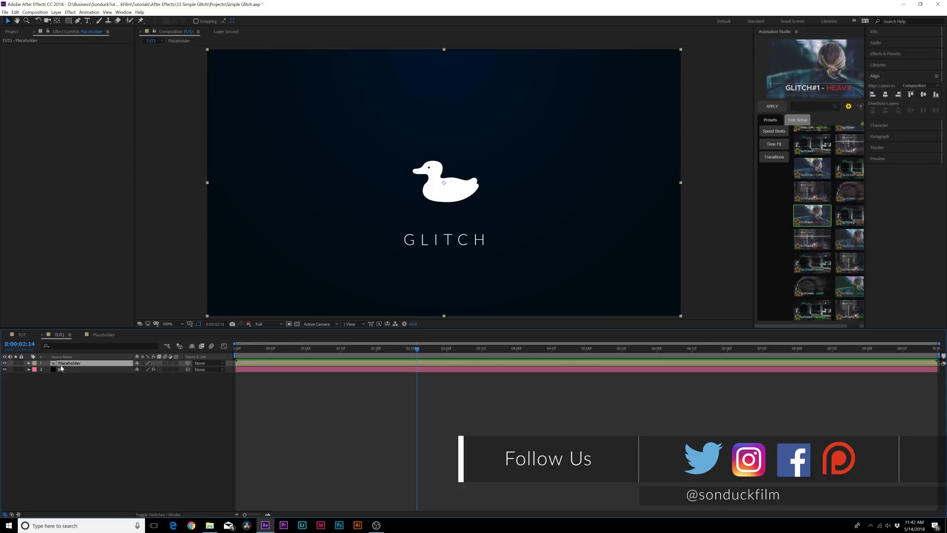
# - Add Set Channels to the Placeholder layer with Green and Blue sources set to Off
pyautogui.click(70, 12)
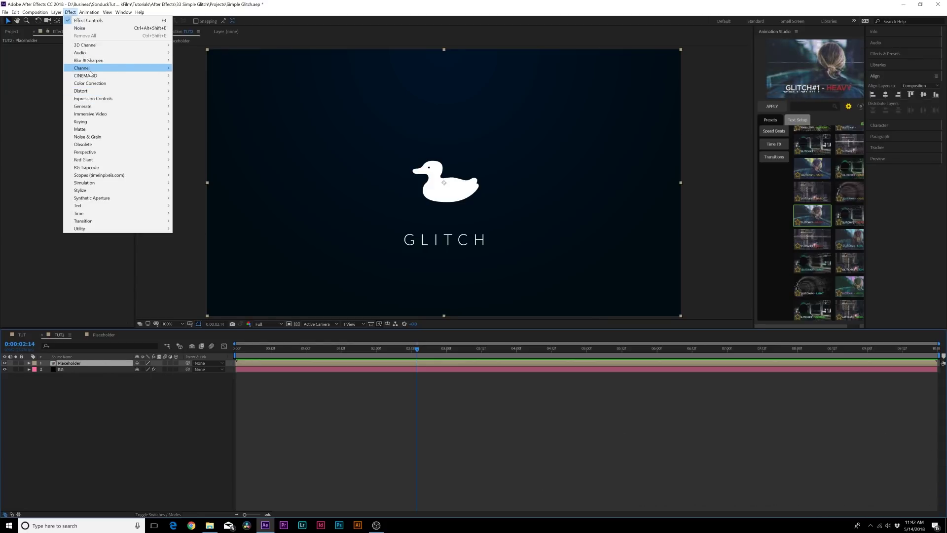
pyautogui.moveTo(94, 67)
pyautogui.click(194, 137)
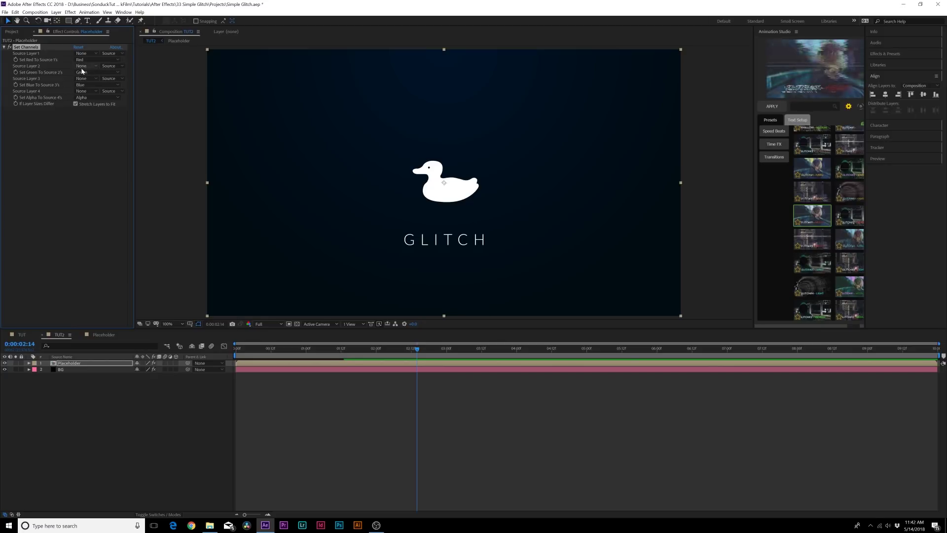
pyautogui.click(85, 72)
pyautogui.click(88, 149)
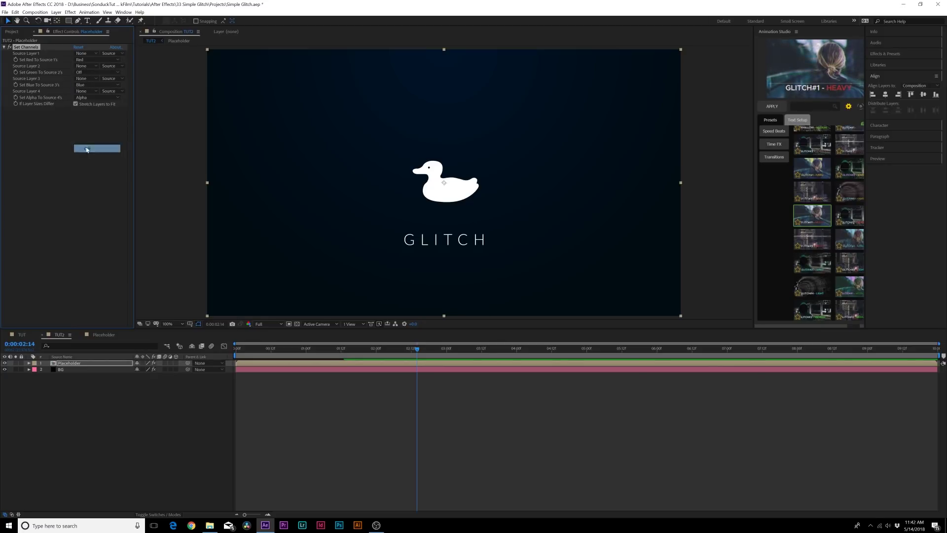
pyautogui.click(83, 86)
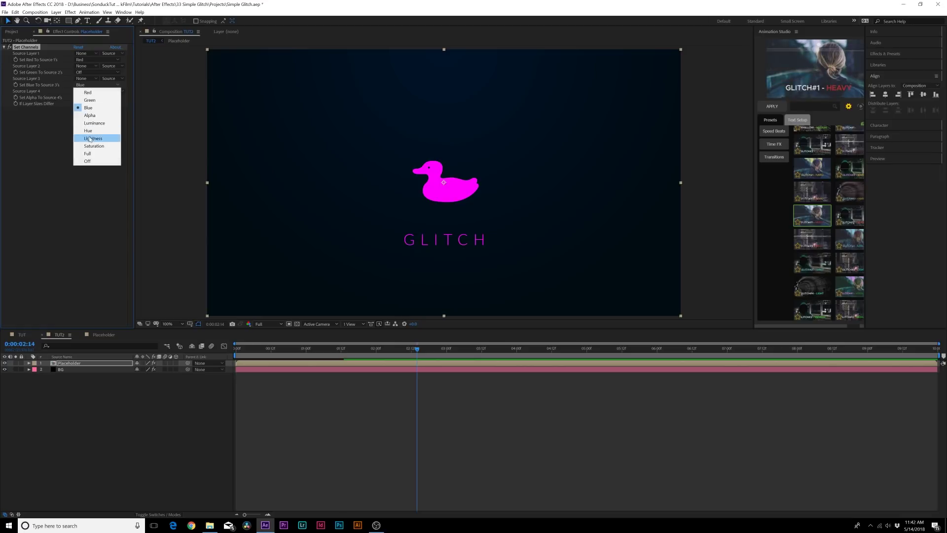
pyautogui.click(85, 161)
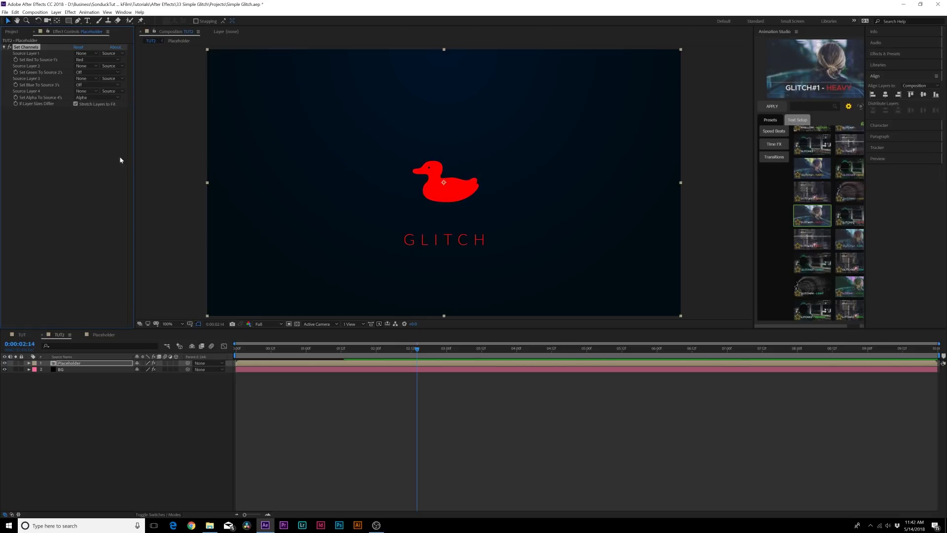
# - Duplicate the Placeholder layer and make the copy green-only: Red Off, Green to Green
pyautogui.click(84, 364)
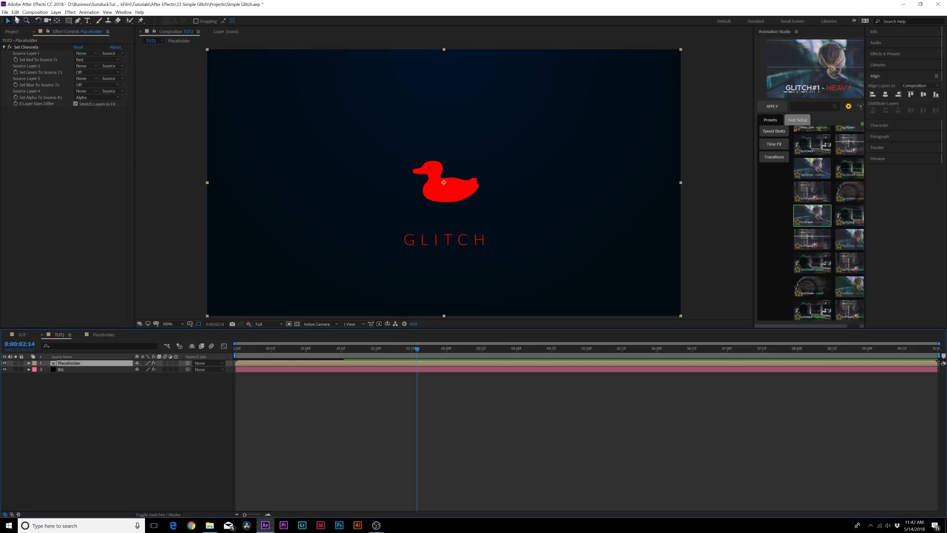
pyautogui.click(16, 12)
pyautogui.click(29, 108)
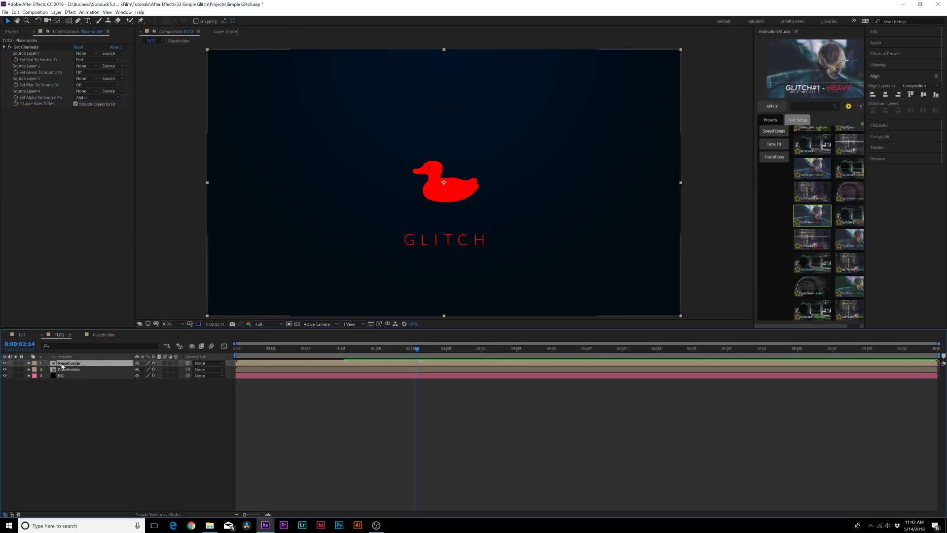
pyautogui.click(66, 370)
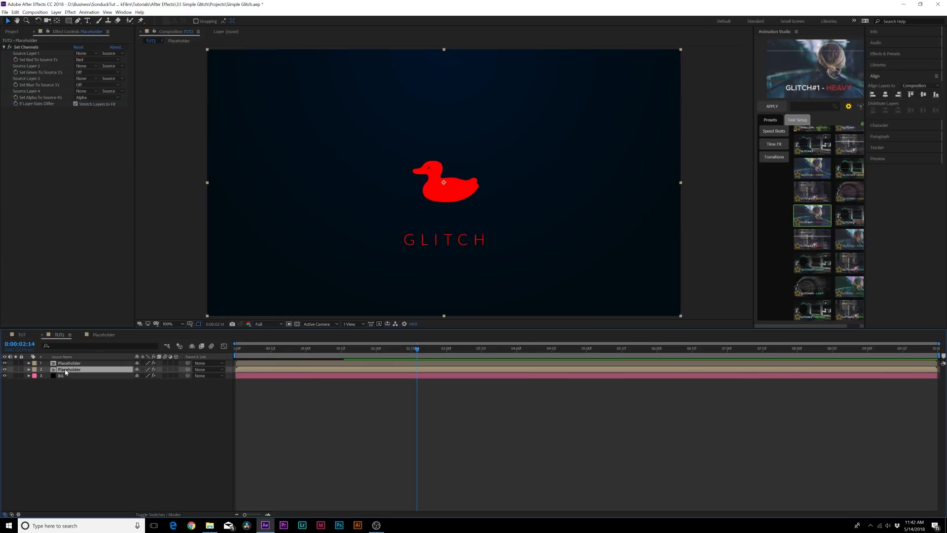
pyautogui.click(84, 60)
pyautogui.click(94, 137)
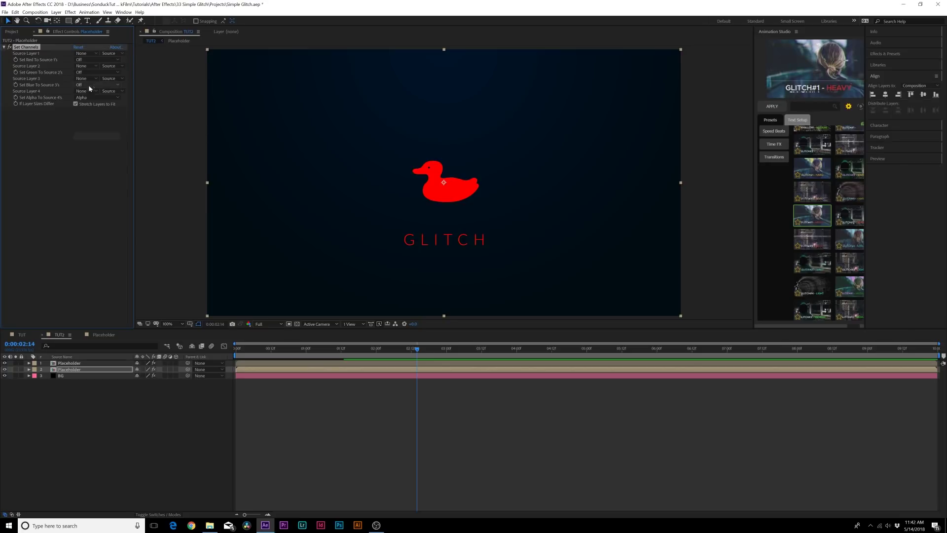
pyautogui.click(77, 72)
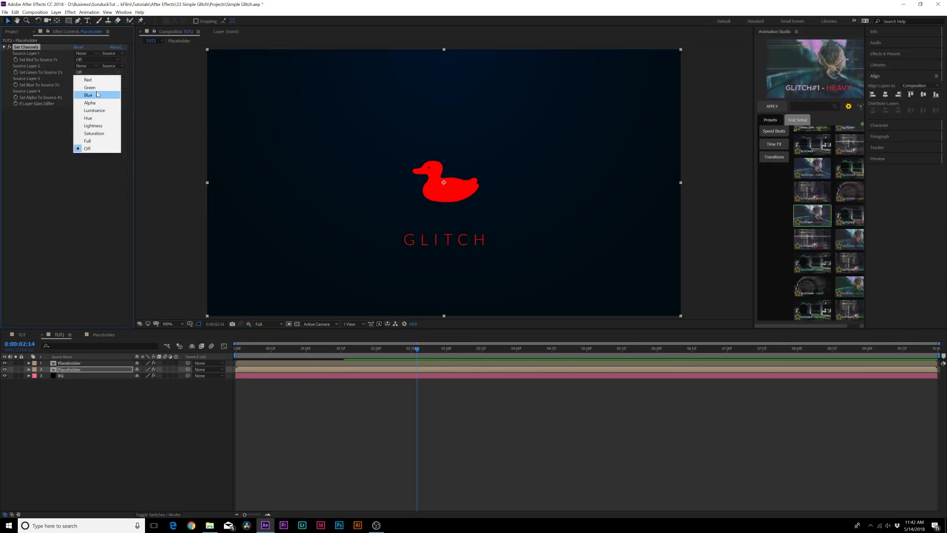
pyautogui.click(89, 87)
# - Duplicate the green copy and make it blue-only: Green Off, Blue to Blue
pyautogui.click(74, 370)
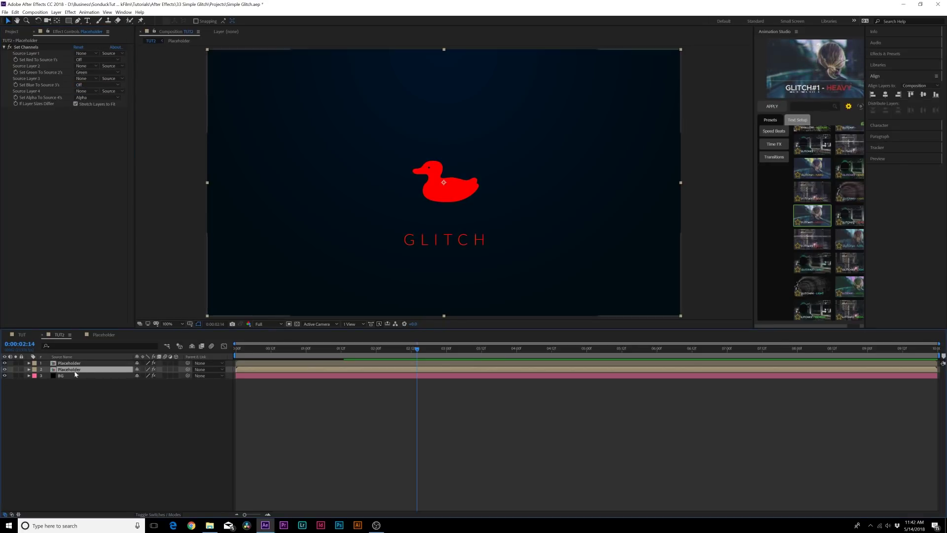
pyautogui.hotkey('ctrl', 'd')
pyautogui.click(84, 72)
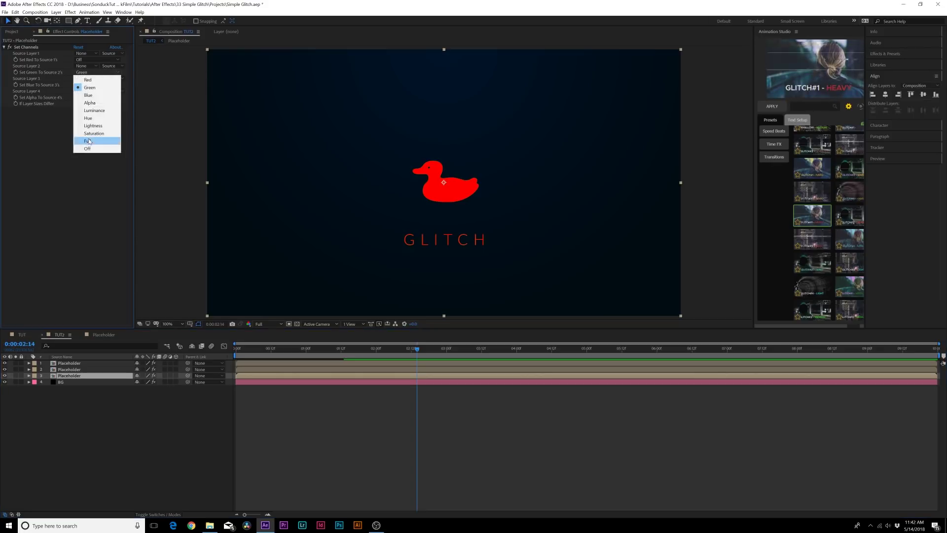
pyautogui.click(88, 149)
pyautogui.click(85, 85)
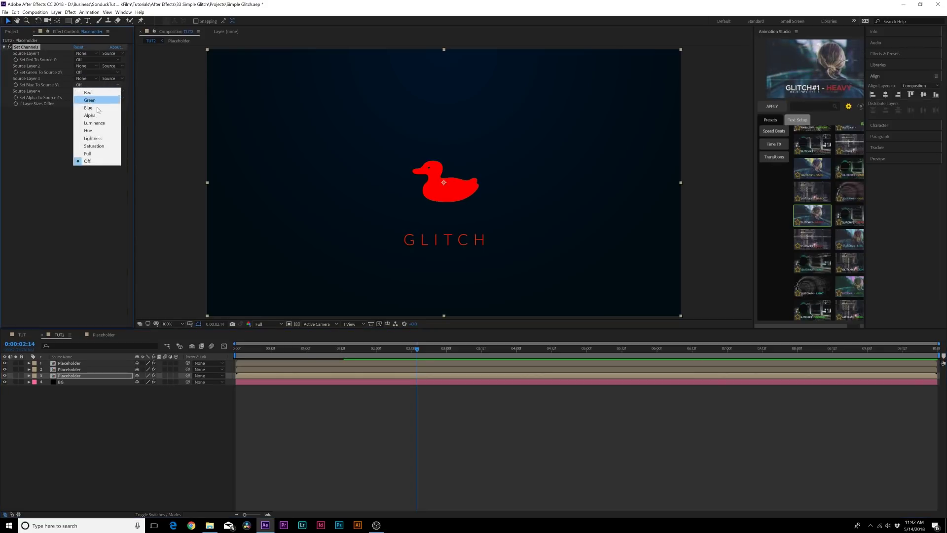
pyautogui.click(89, 108)
pyautogui.click(174, 429)
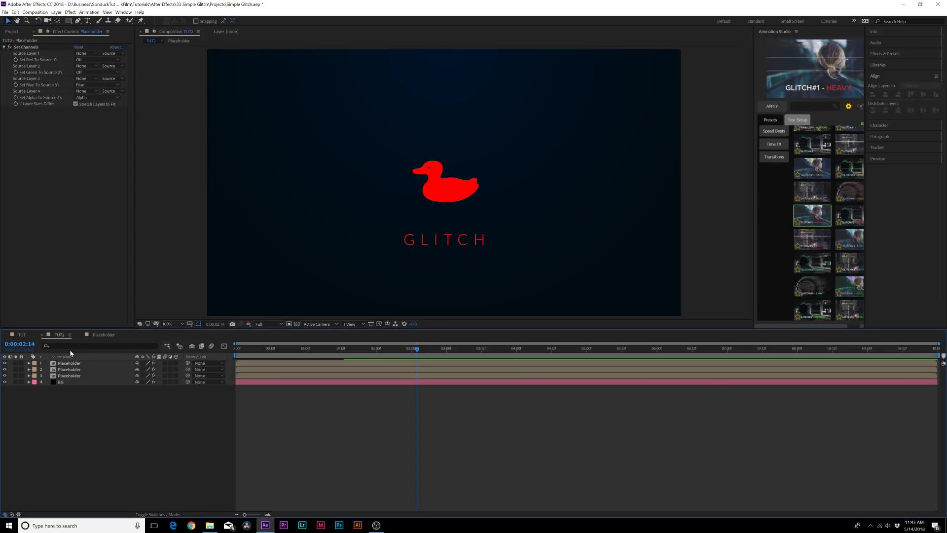
# - Hide the red-only and green-only layers to check each copy, then show them again
pyautogui.click(4, 363)
pyautogui.click(5, 370)
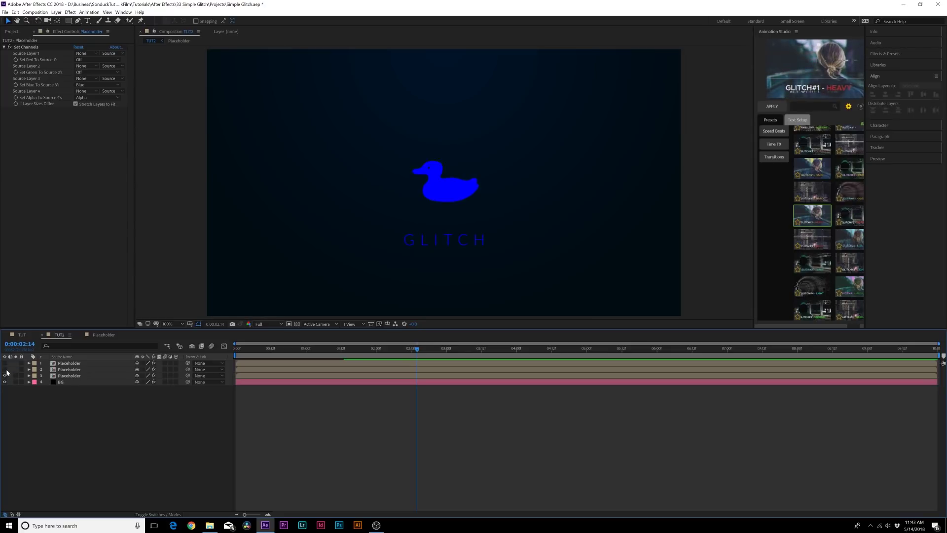
pyautogui.click(5, 370)
pyautogui.click(5, 363)
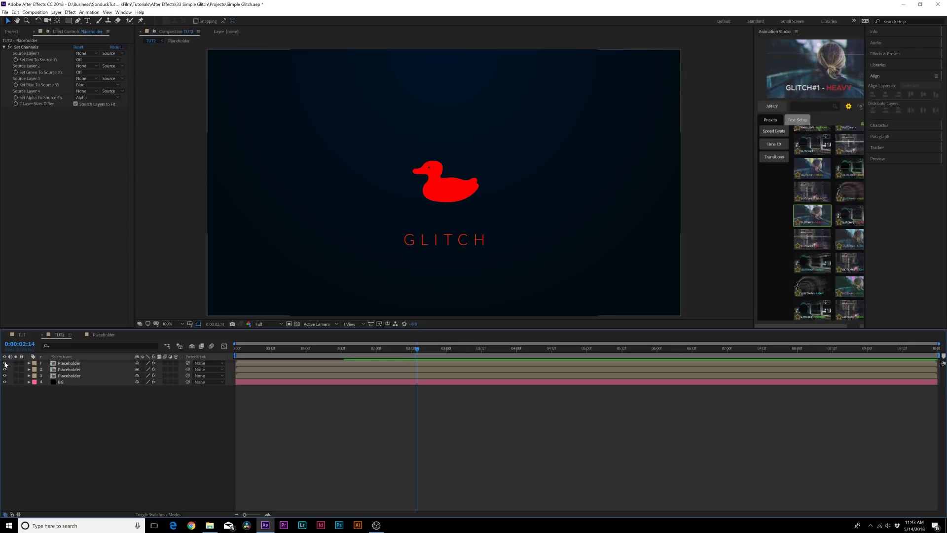
# - Add a wiggle(2,5) expression to the second Placeholder layer's Position and preview the jitter
pyautogui.click(72, 370)
pyautogui.click(70, 371)
pyautogui.press('p')
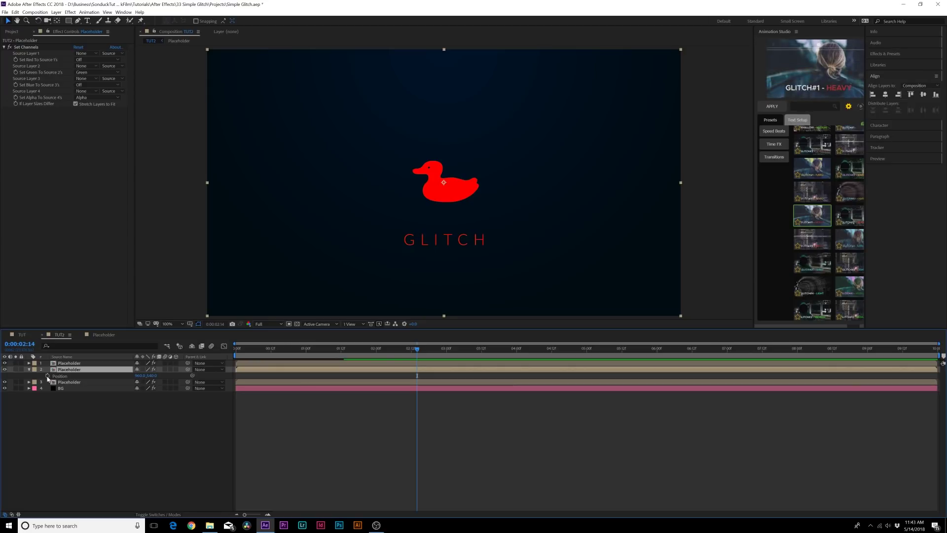
pyautogui.keyDown('alt'); pyautogui.click(47, 376); pyautogui.keyUp('alt')
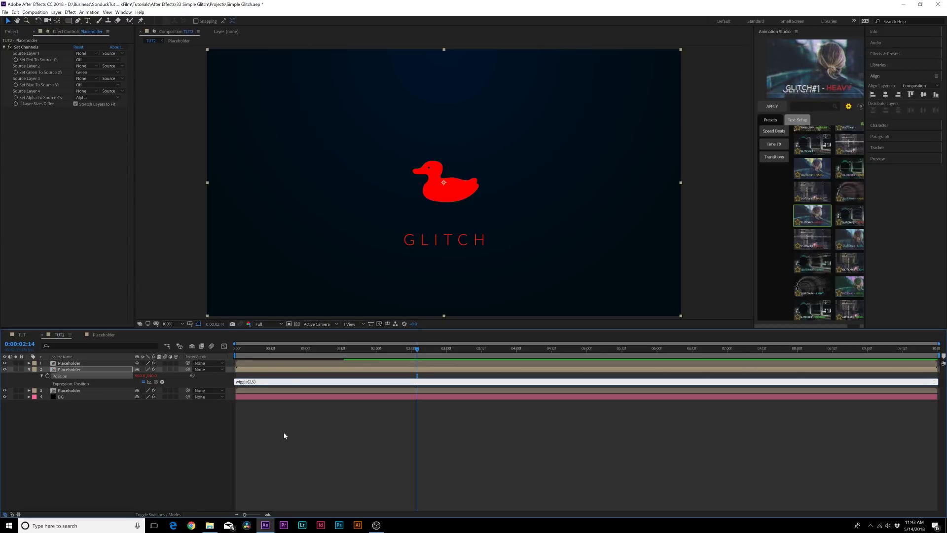
pyautogui.click(280, 458)
pyautogui.press('space')
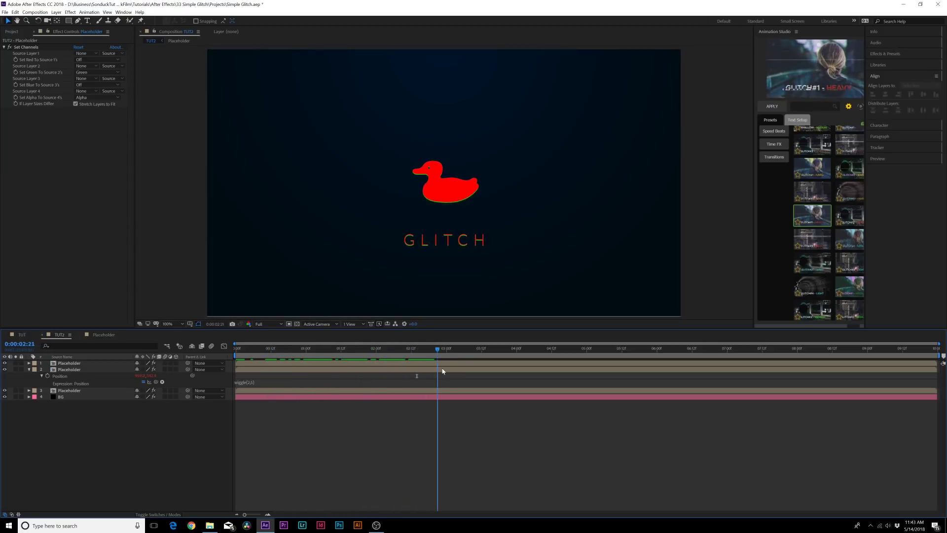
pyautogui.moveTo(473, 381); pyautogui.dragTo(518, 376)
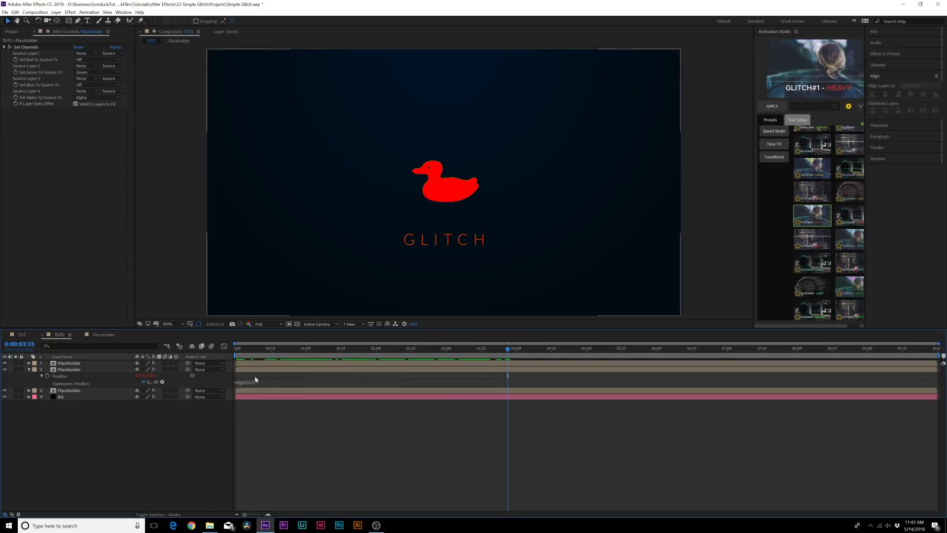
# - Set layers 1–3 to Screen blending mode and preview the recombined white logo
pyautogui.click(29, 369)
pyautogui.click(69, 363)
pyautogui.keyDown('shift'); pyautogui.click(73, 377); pyautogui.keyUp('shift')
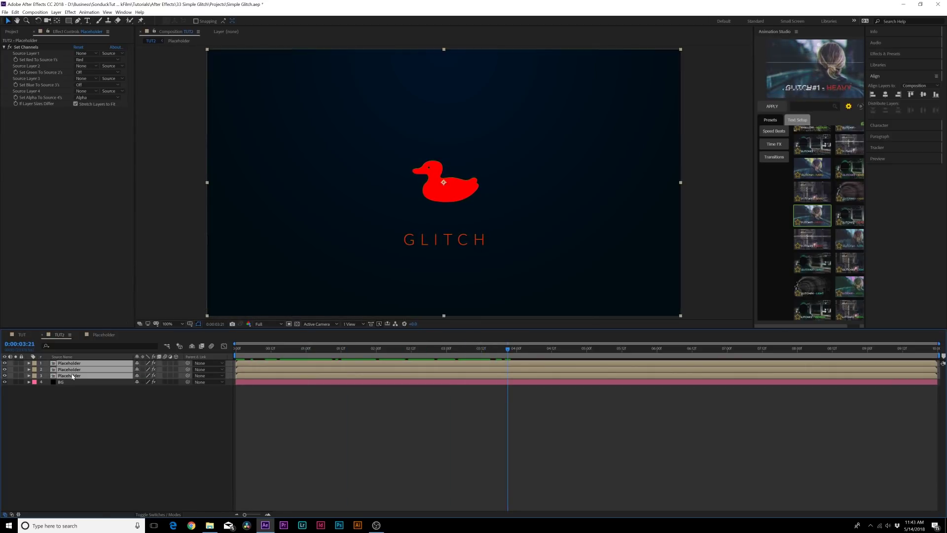
pyautogui.click(159, 515)
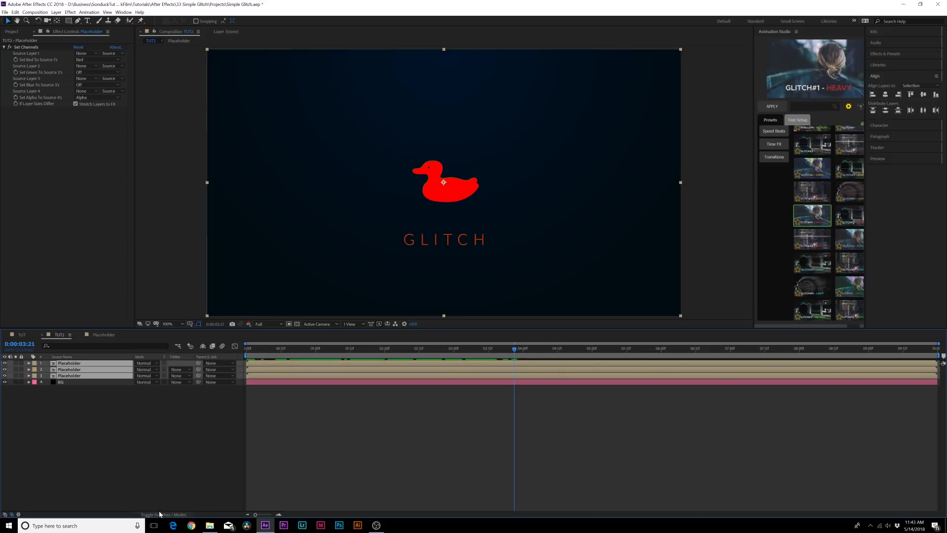
pyautogui.click(143, 366)
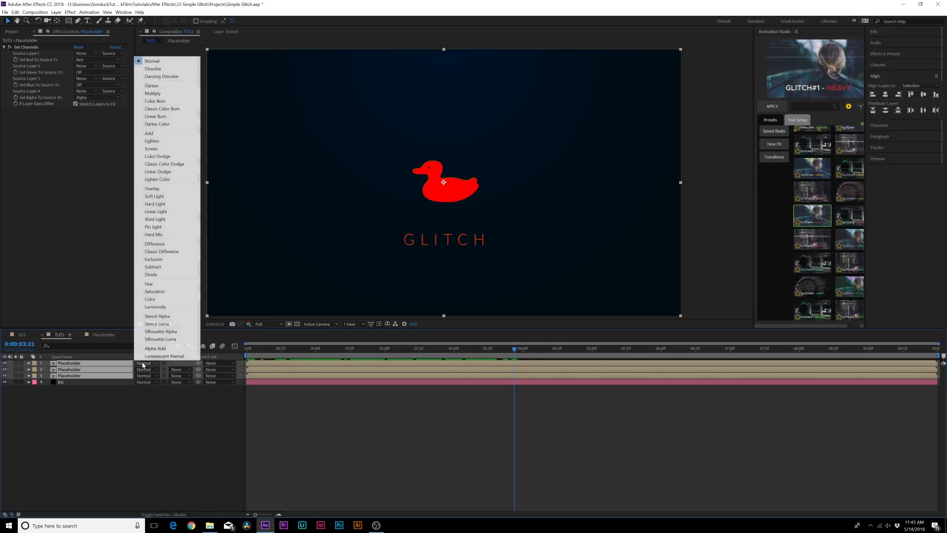
pyautogui.click(148, 149)
pyautogui.press('F2')
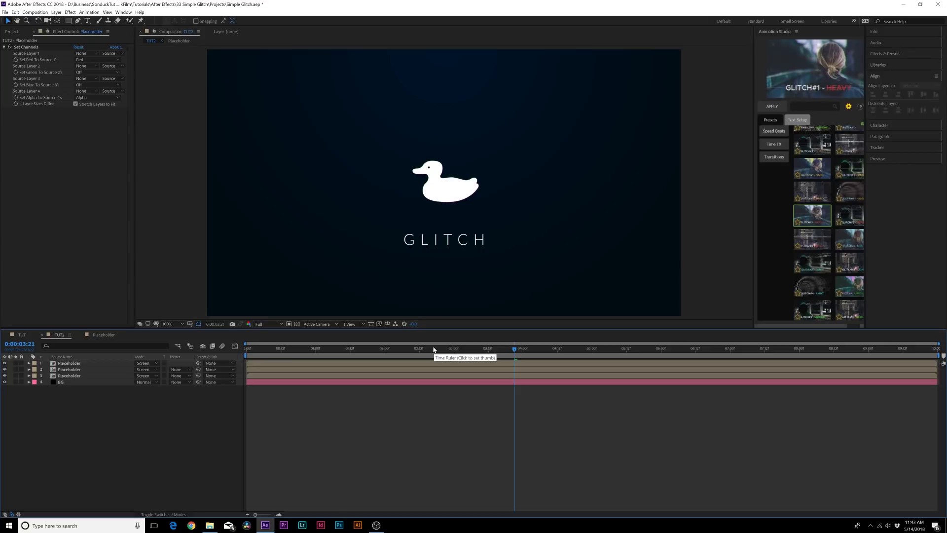
pyautogui.press('space')
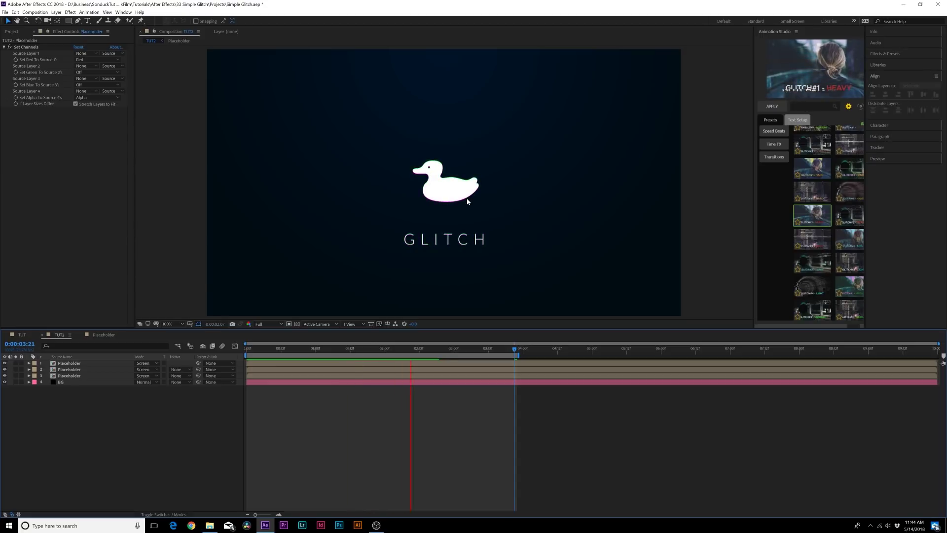
pyautogui.click(92, 370)
# - Change layer 2's Position expression to wiggle(4,20) and preview the green and magenta fringes
pyautogui.press('p')
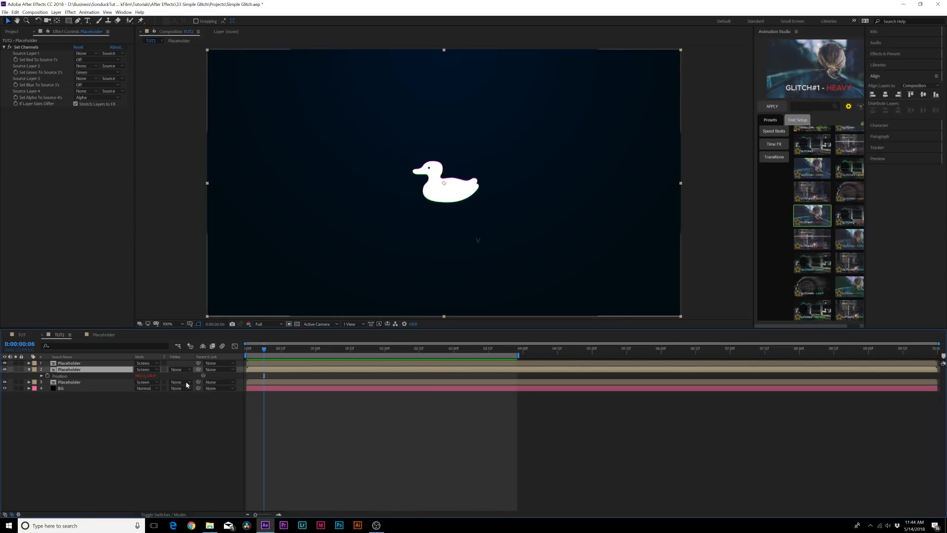
pyautogui.press('u')
pyautogui.press('u')
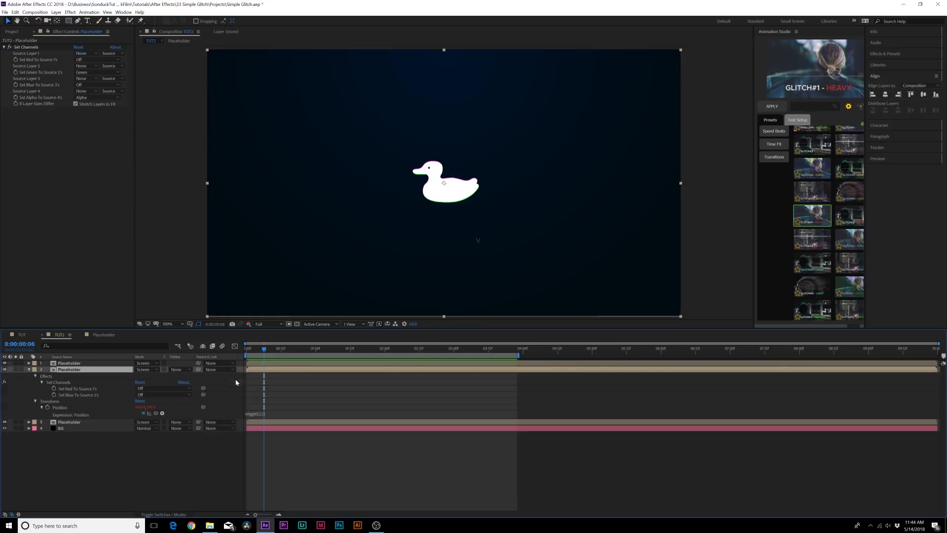
pyautogui.click(260, 414)
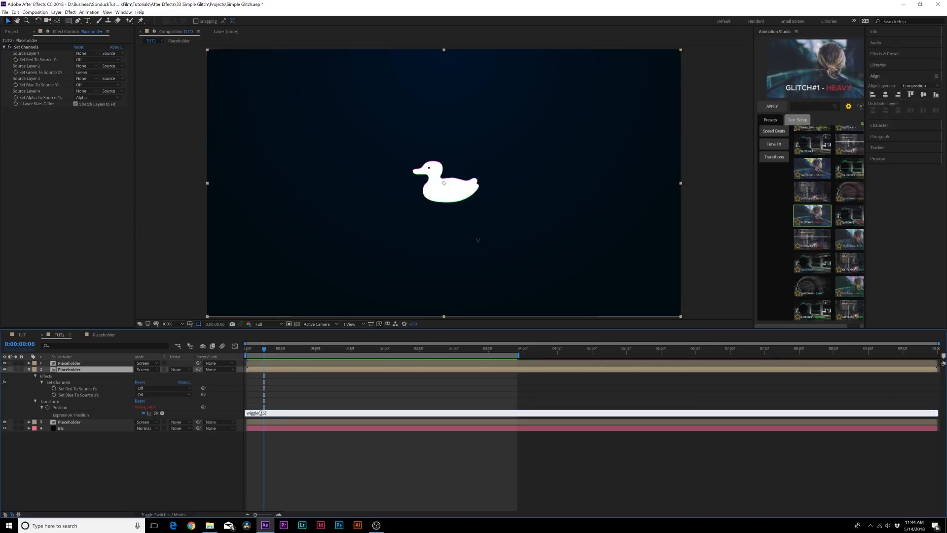
pyautogui.click(278, 350)
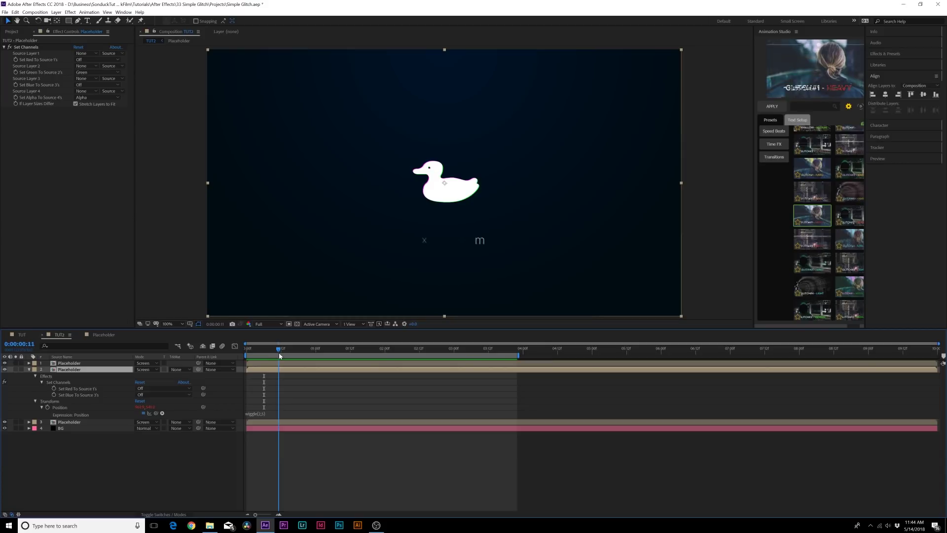
pyautogui.click(260, 415)
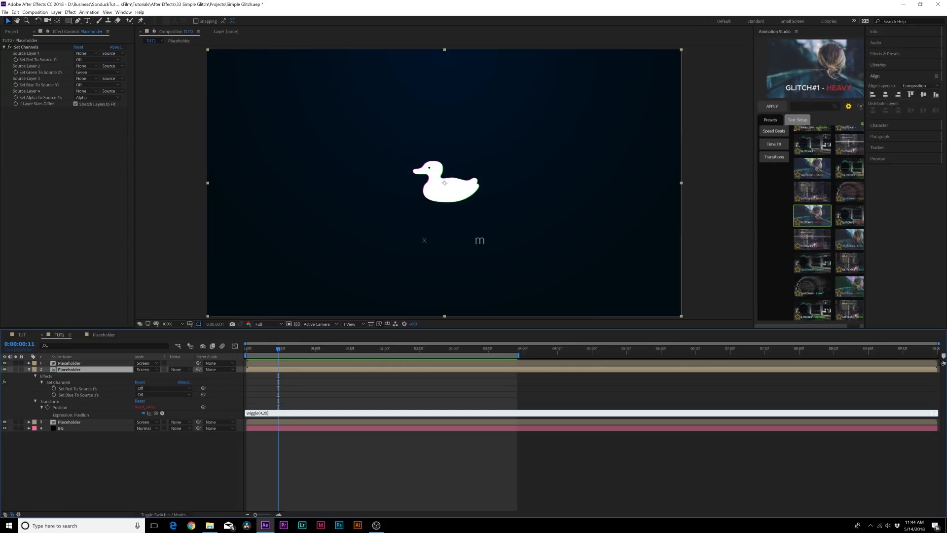
pyautogui.click(321, 439)
pyautogui.press('space')
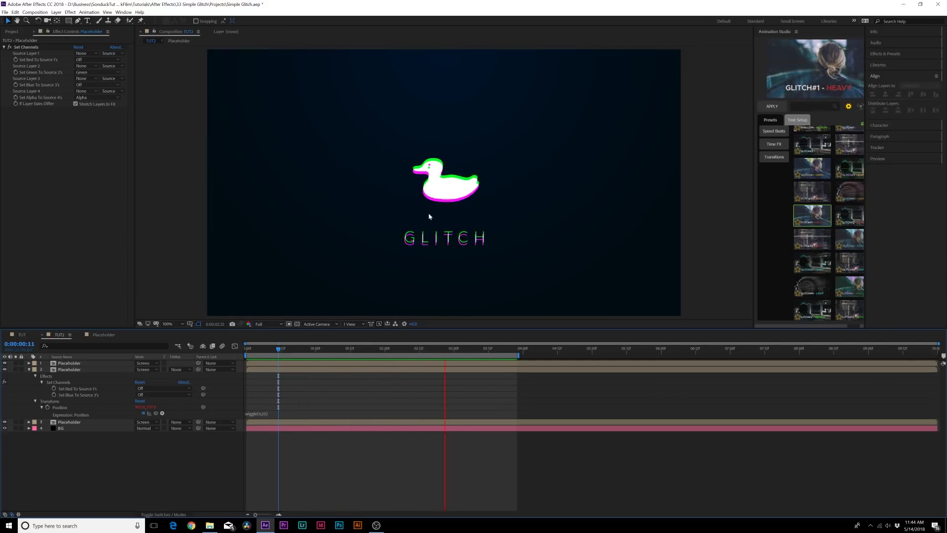
# - Undo the accidental layer deletion, preview the glitch, then select the BG layer's Radial Ramp
pyautogui.press('Delete')
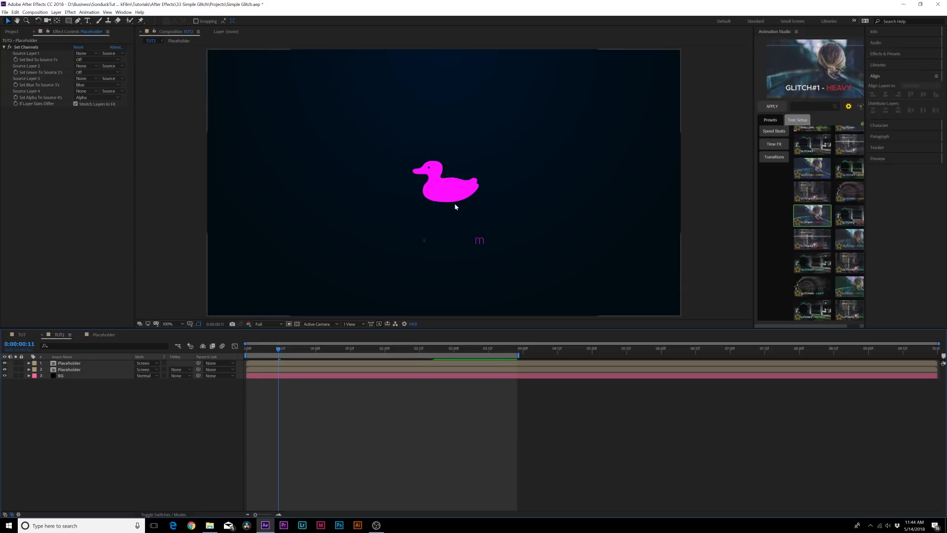
pyautogui.hotkey('ctrl', 'z')
pyautogui.press('space')
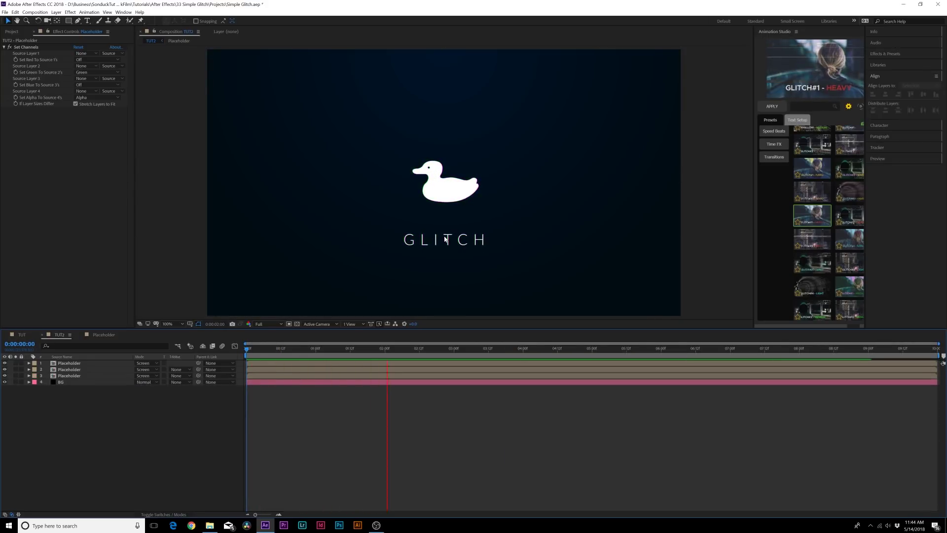
pyautogui.press('space')
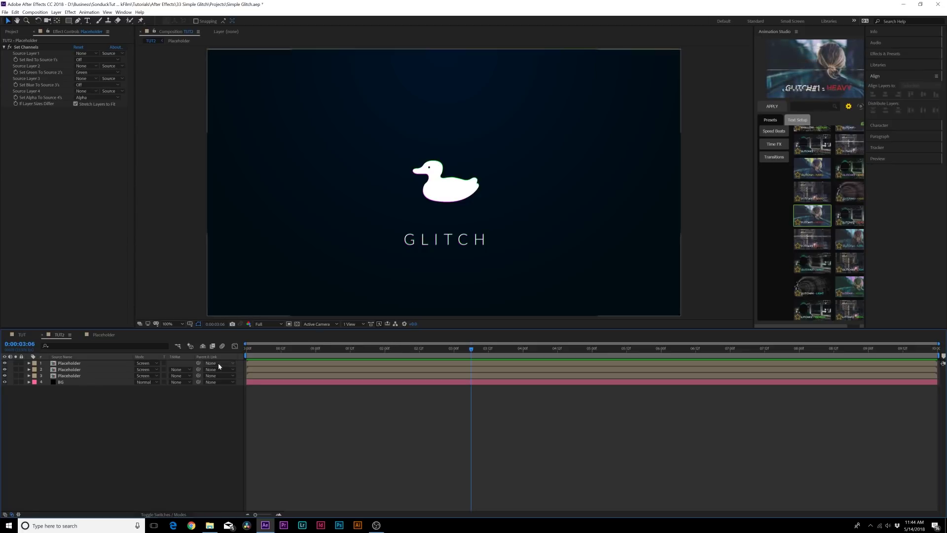
pyautogui.click(62, 382)
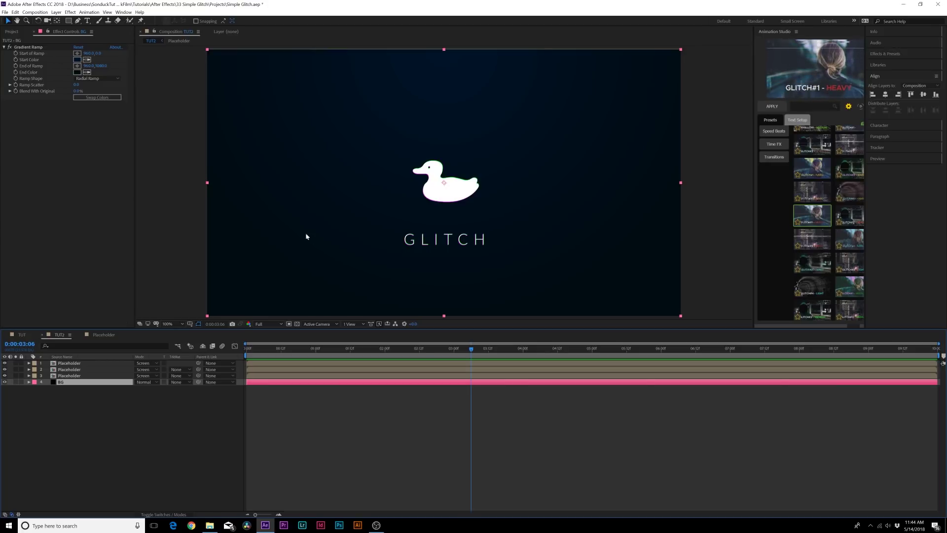
# - Drive the Gradient Ramp's Start of Ramp with a wiggle(4,400) expression and scrub to check
pyautogui.keyDown('alt'); pyautogui.click(15, 53); pyautogui.keyUp('alt')
pyautogui.write('wiggle(4,400')
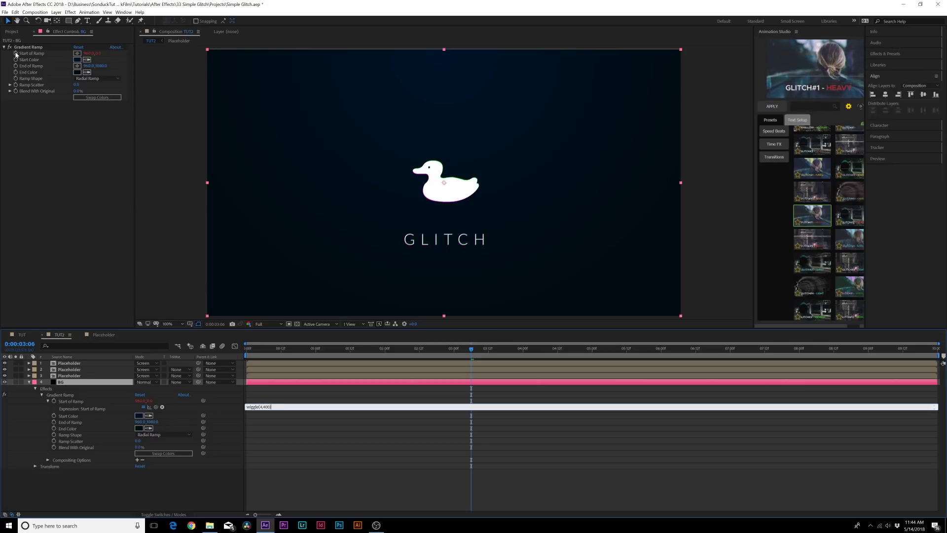
pyautogui.click(302, 416)
pyautogui.moveTo(248, 349); pyautogui.dragTo(379, 380)
# - Create a new adjustment layer at the top of the comp and apply Noise & Grain > Noise
pyautogui.click(30, 383)
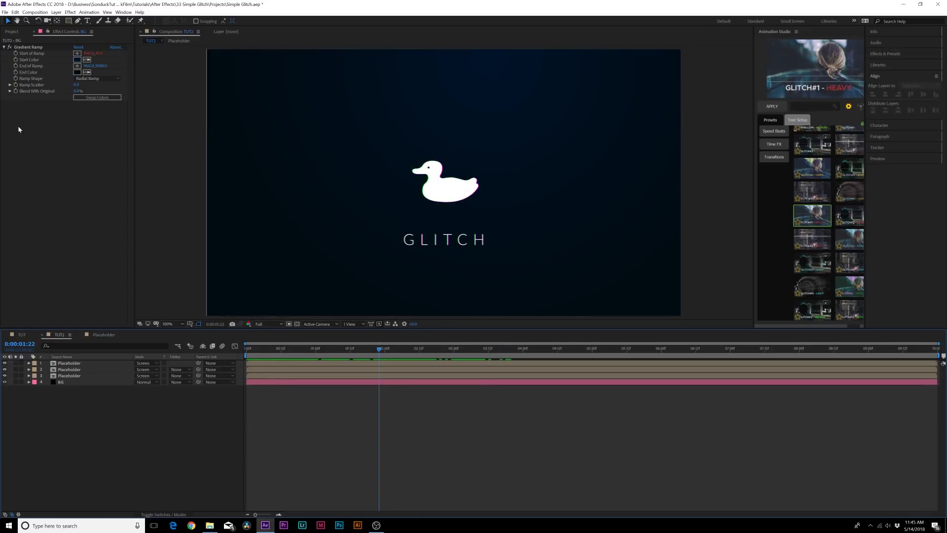
pyautogui.click(55, 13)
pyautogui.moveTo(64, 20)
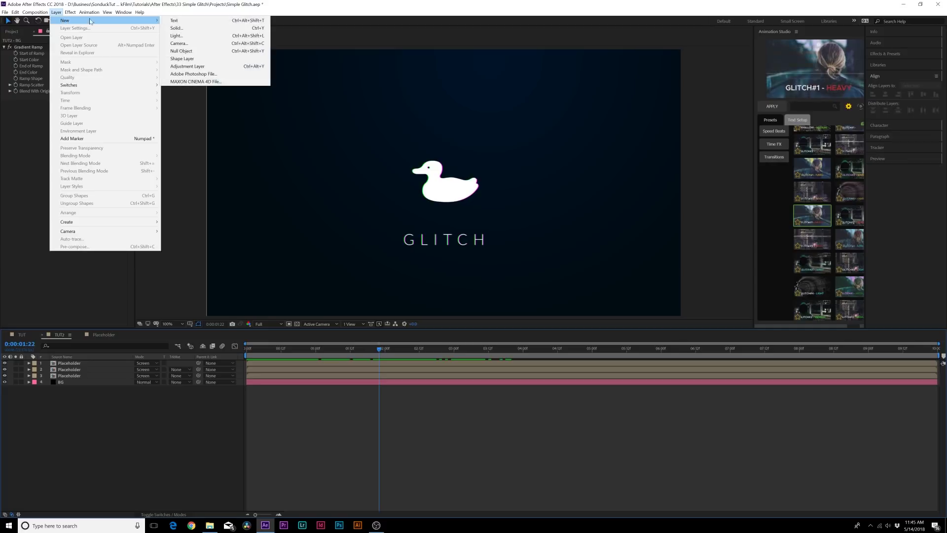
pyautogui.click(179, 67)
pyautogui.click(70, 13)
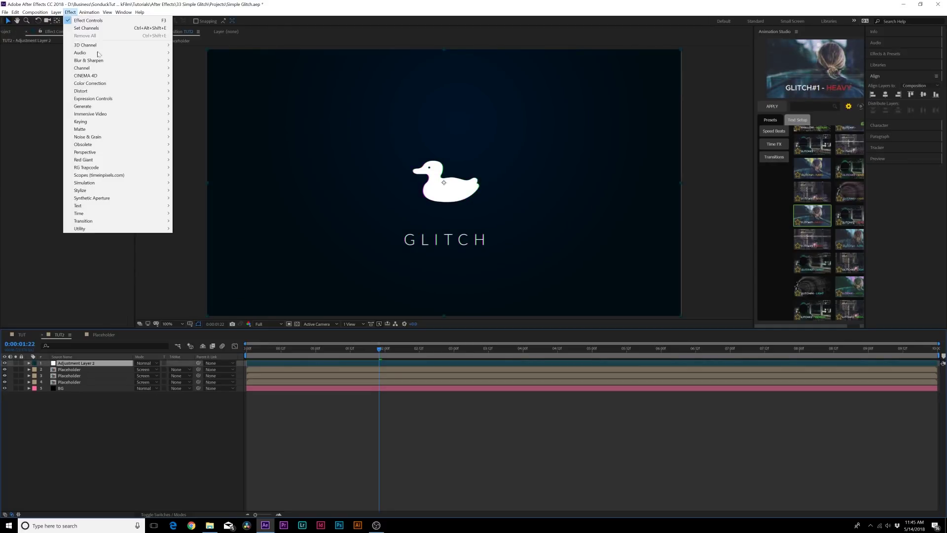
pyautogui.moveTo(102, 138)
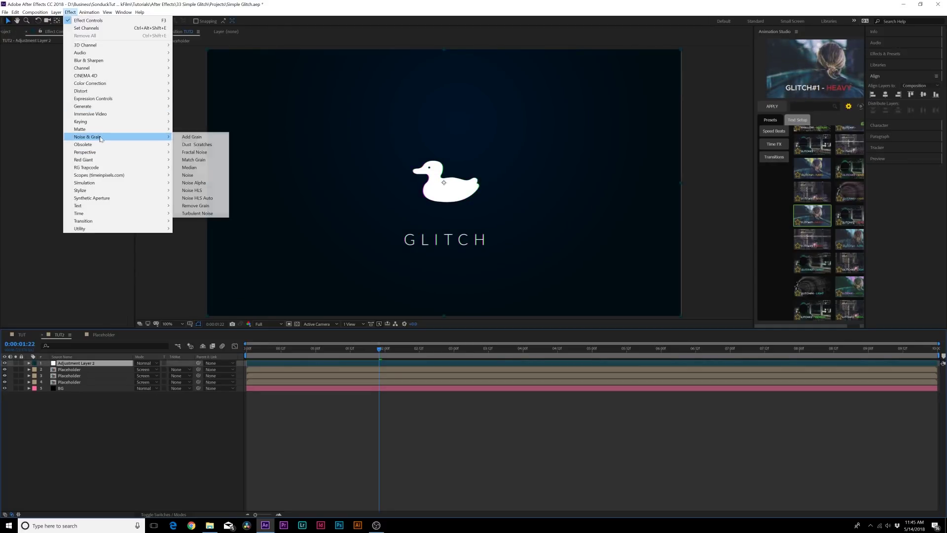
pyautogui.click(195, 176)
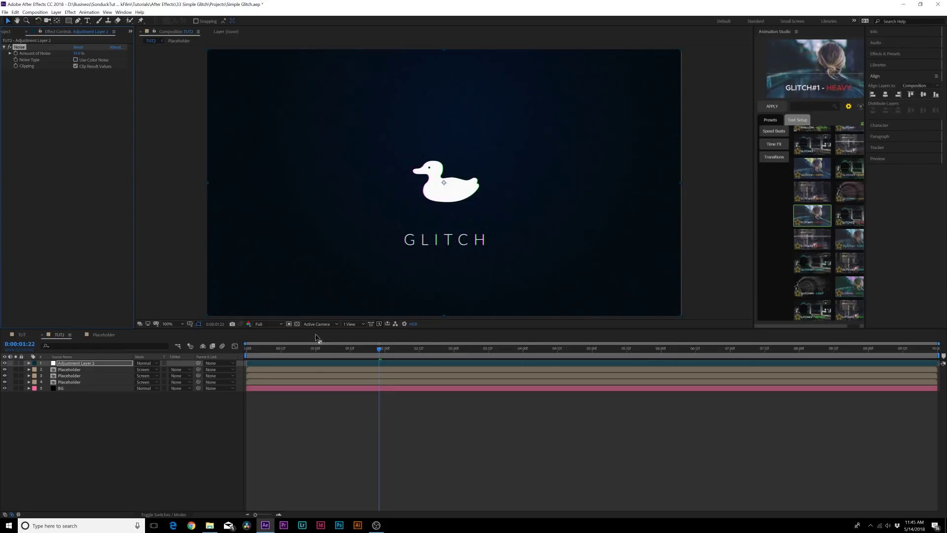
# - Preview the grainy animation, then enable the composition Motion Blur switch and preview again
pyautogui.moveTo(328, 355); pyautogui.dragTo(296, 347)
pyautogui.press('space')
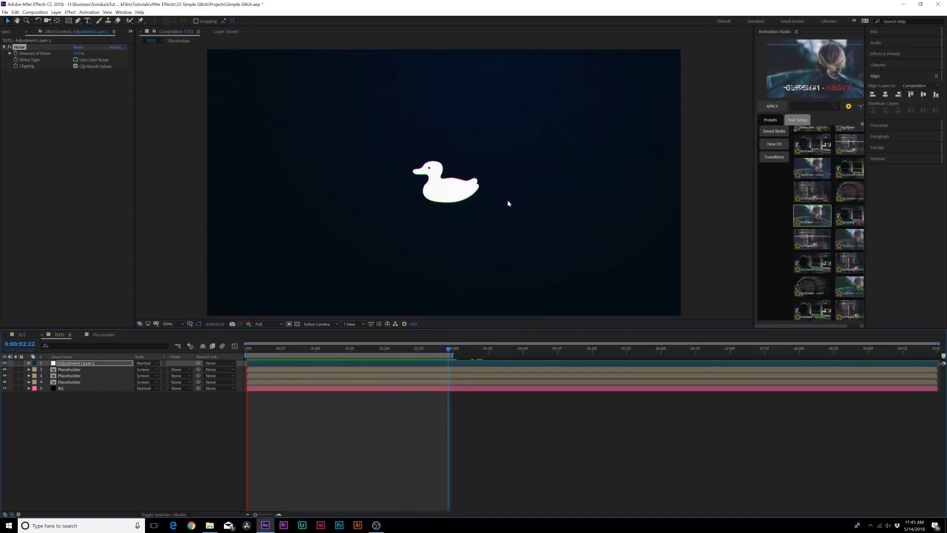
pyautogui.click(157, 508)
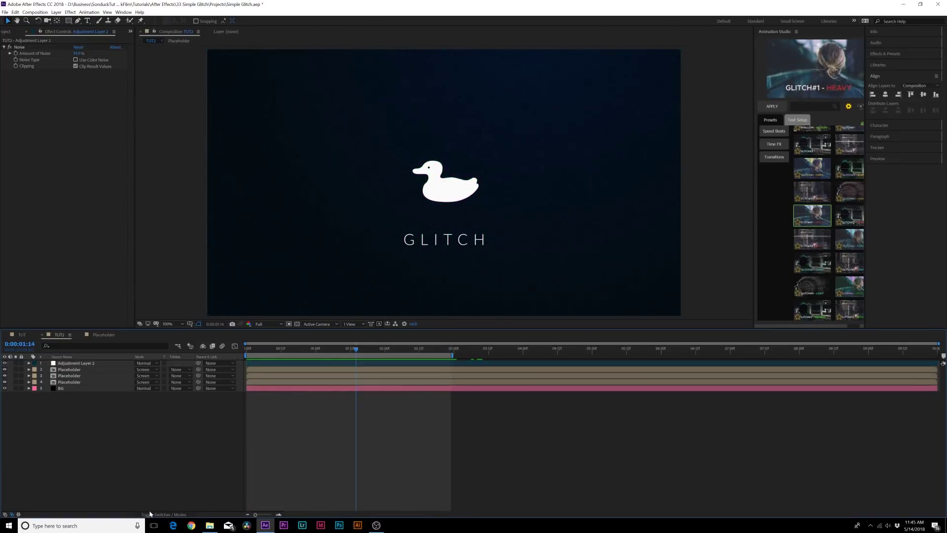
pyautogui.click(151, 514)
pyautogui.click(213, 346)
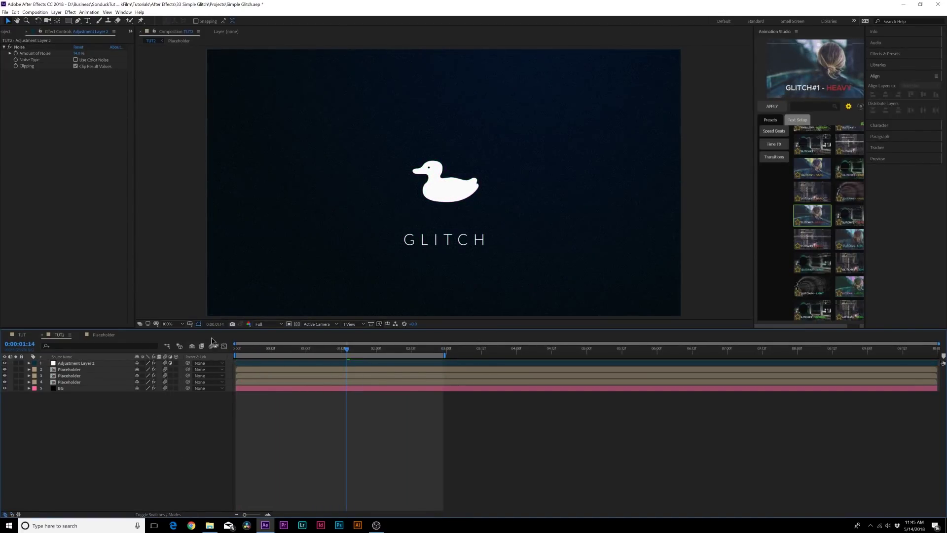
pyautogui.press('space')
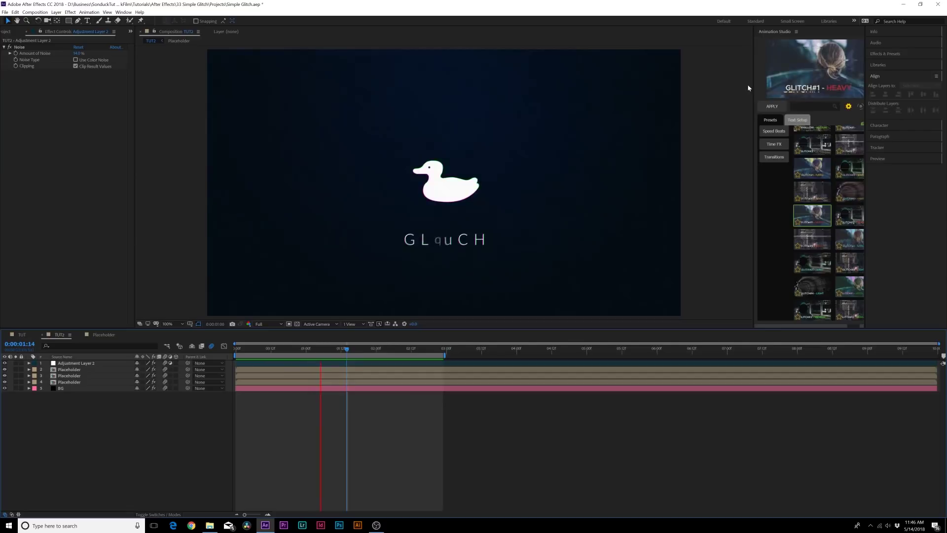
# - Widen the Animation Studio panel, browse its presets, and apply GLITCH#1 - HEAVY
pyautogui.moveTo(754, 84); pyautogui.dragTo(698, 94)
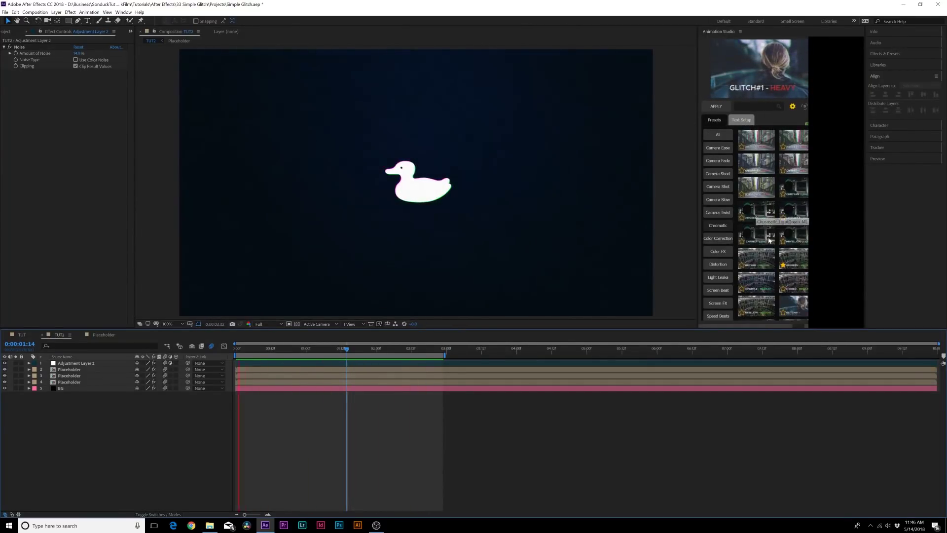
pyautogui.scroll(-1, 770, 241)
pyautogui.scroll(1, 769, 241)
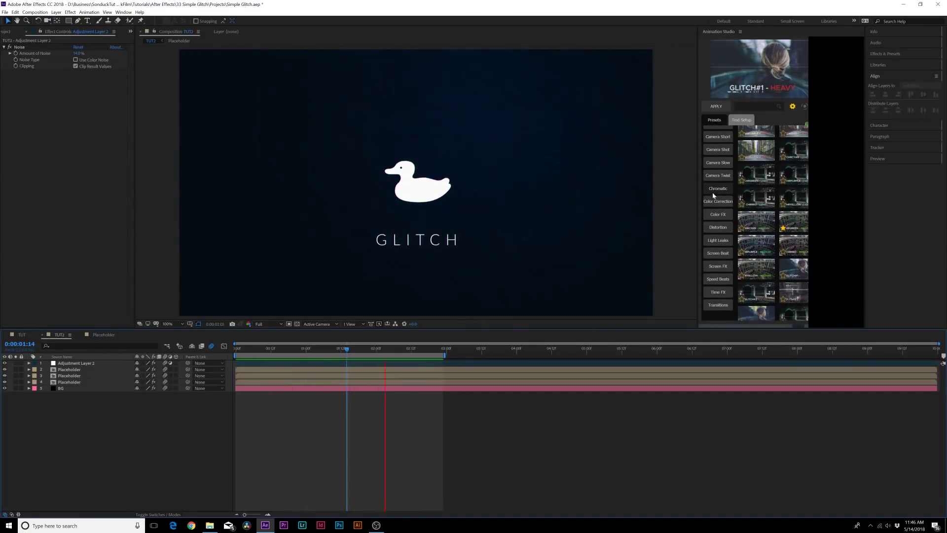
pyautogui.scroll(-1, 772, 252)
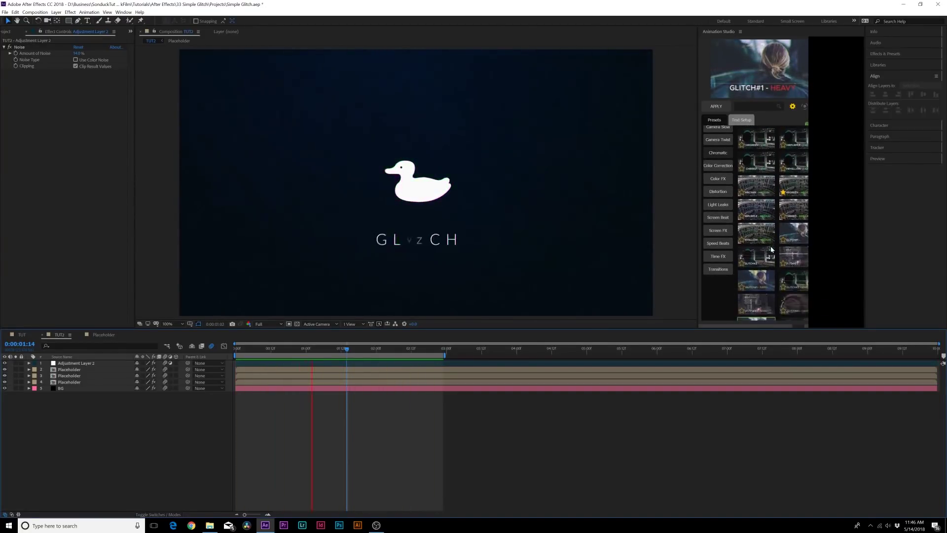
pyautogui.scroll(-1, 761, 271)
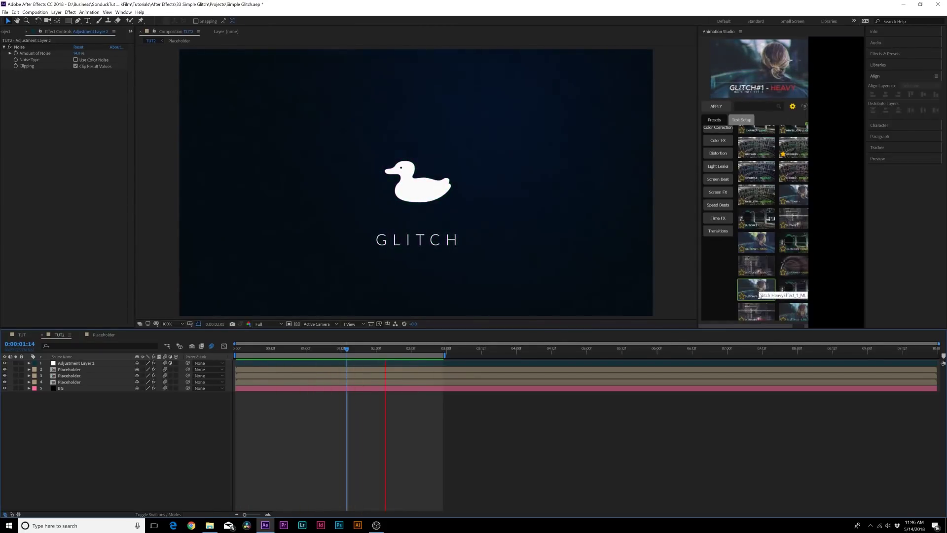
pyautogui.moveTo(700, 69); pyautogui.dragTo(667, 49)
pyautogui.click(729, 261)
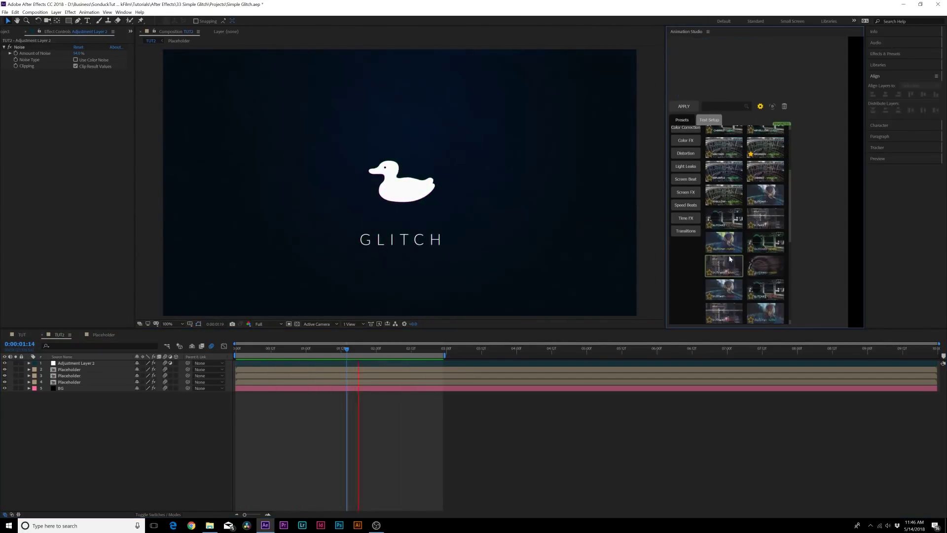
pyautogui.click(723, 292)
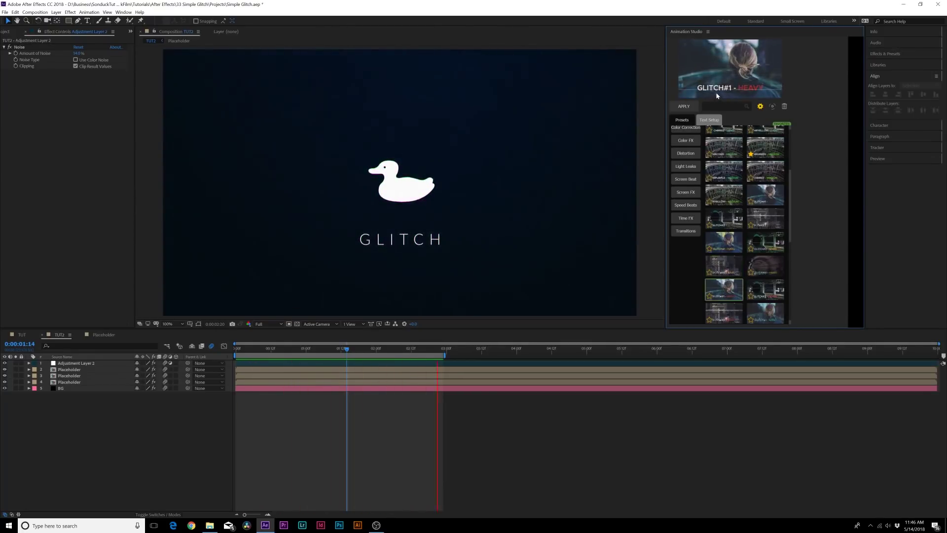
pyautogui.click(683, 107)
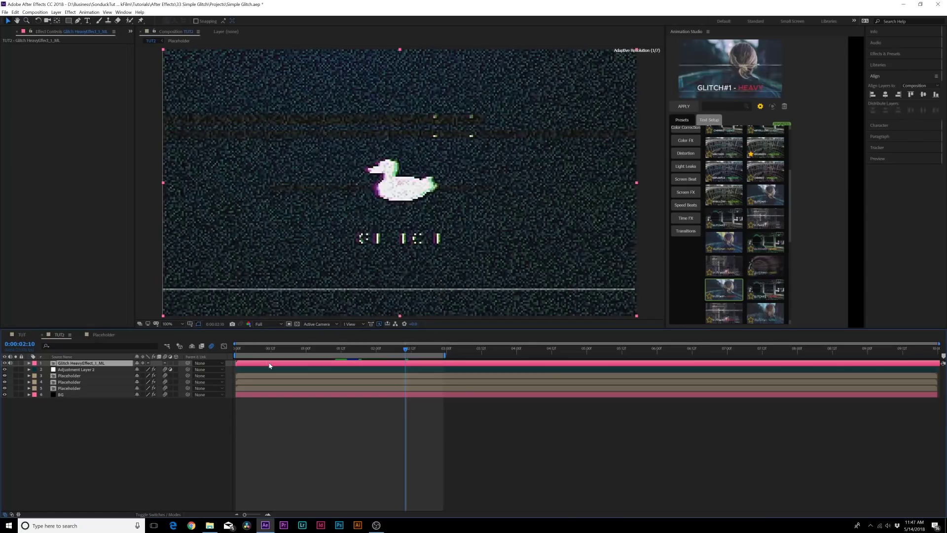
# - In the Glitch HeavyEffect_1_ML precomp, disable Sharpen on Effects Adjustment - Glitch, then return to TUT2
pyautogui.doubleClick(72, 364)
pyautogui.click(79, 365)
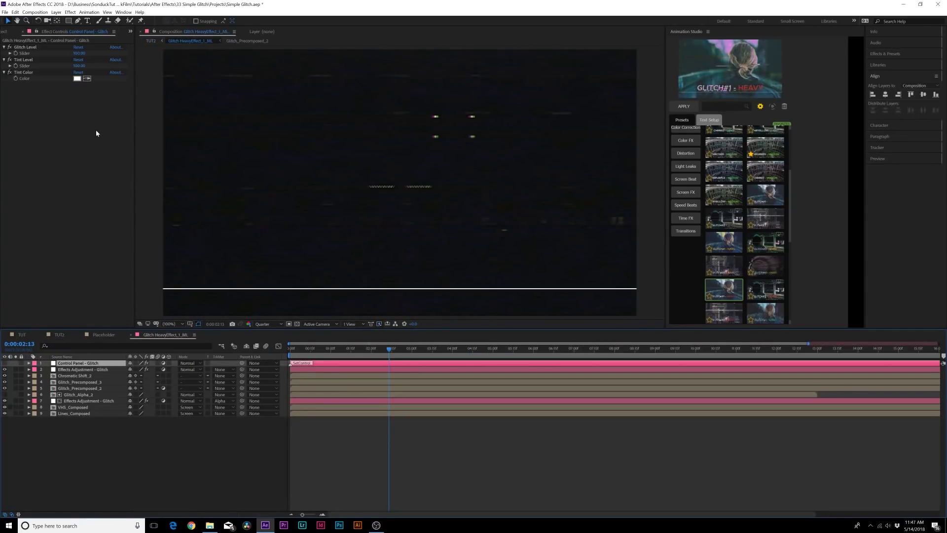
pyautogui.click(68, 370)
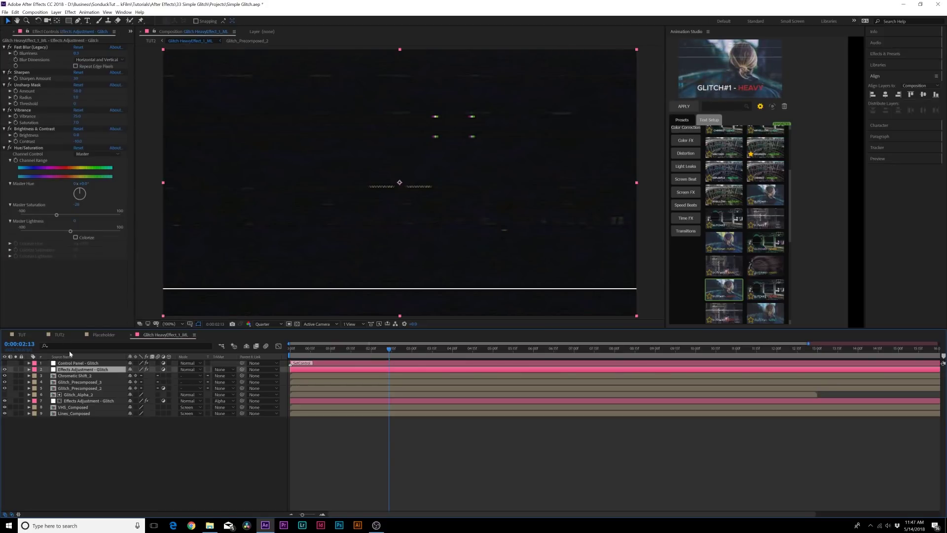
pyautogui.click(10, 72)
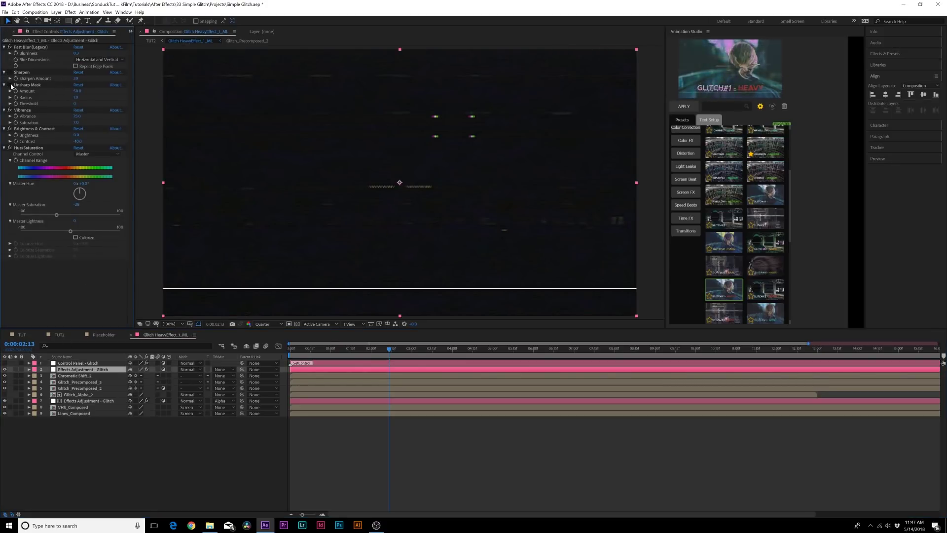
pyautogui.click(97, 336)
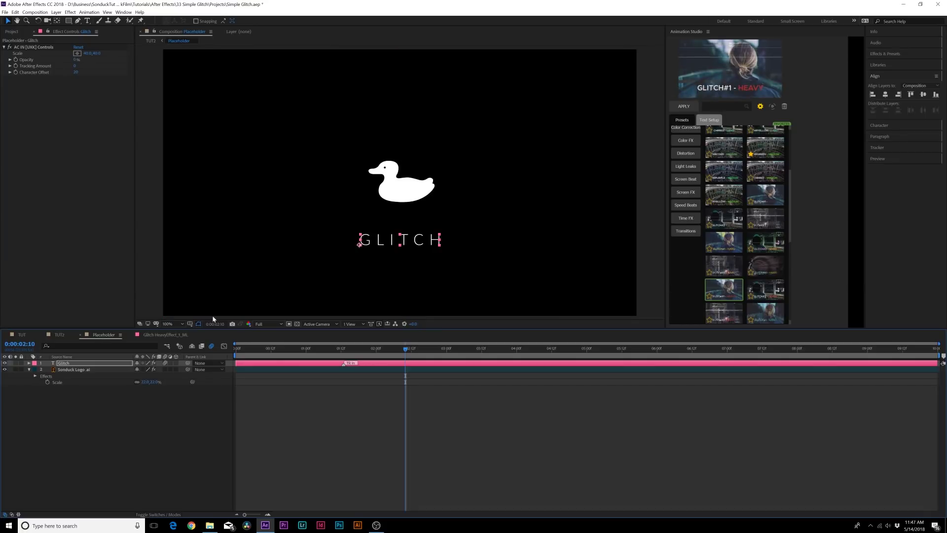
pyautogui.click(59, 335)
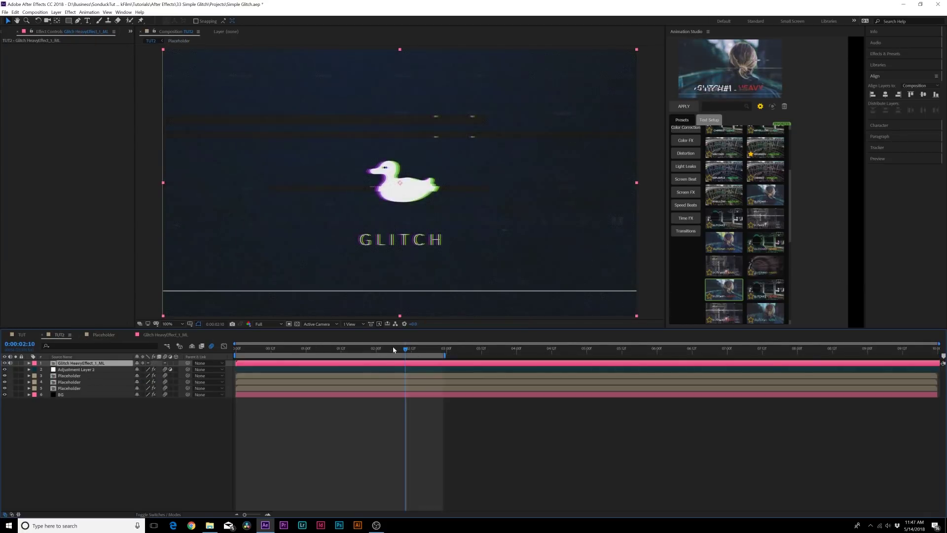
# - Scrub the TUT2 timeline to review the glitch streaks across the duck logo
pyautogui.moveTo(393, 349); pyautogui.dragTo(367, 349)
pyautogui.scroll(5, 739, 253)
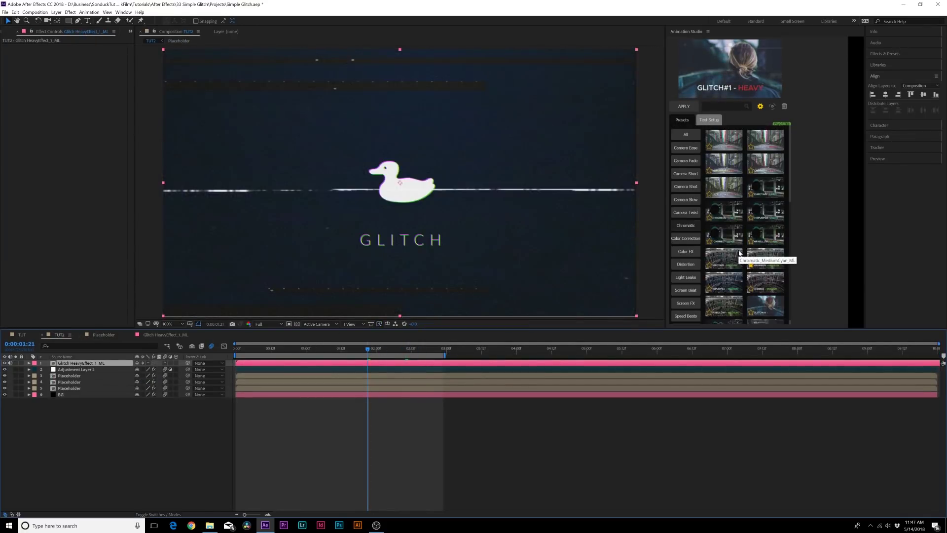
pyautogui.scroll(-3, 735, 249)
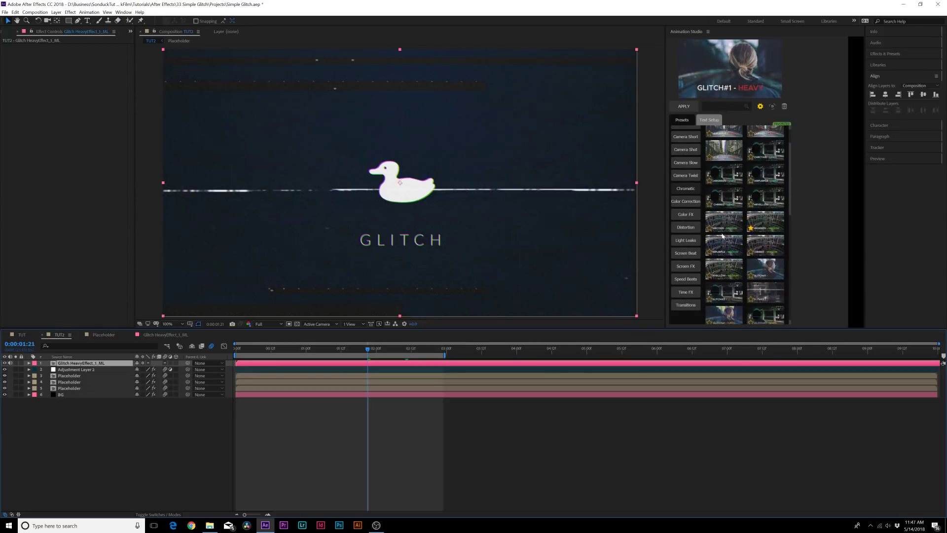